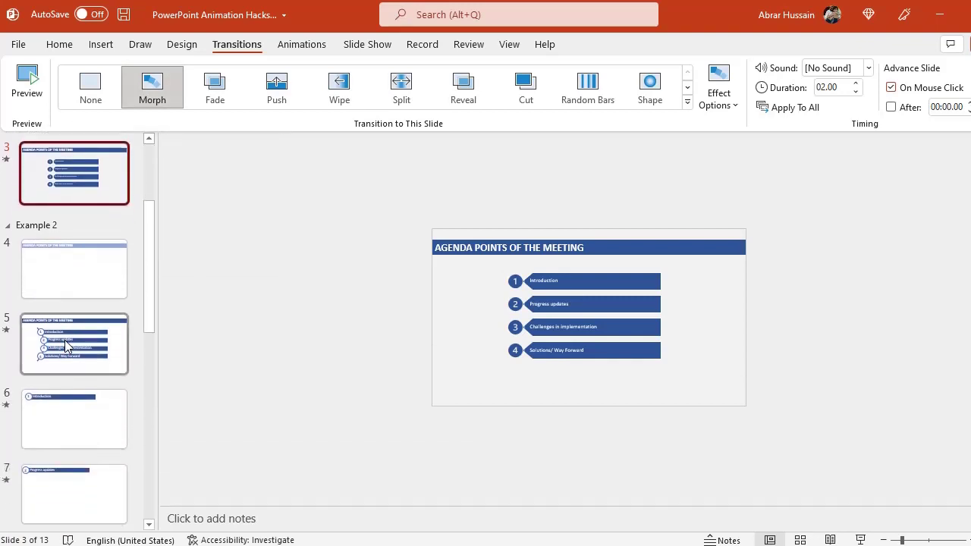
- Compare slides 4 and 5, then inspect slide 4's title bar, arc and off-slide numbered bars
left_click(64, 274)
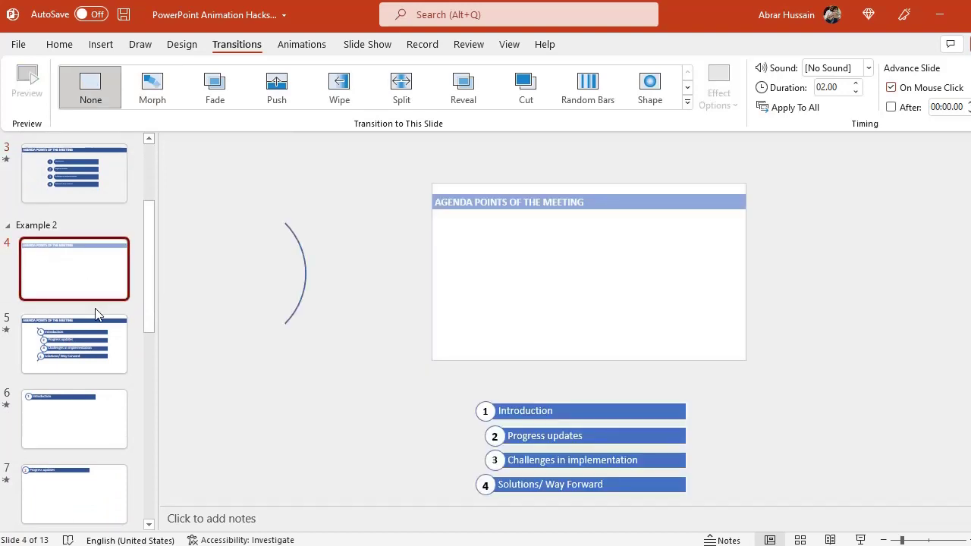
left_click(74, 368)
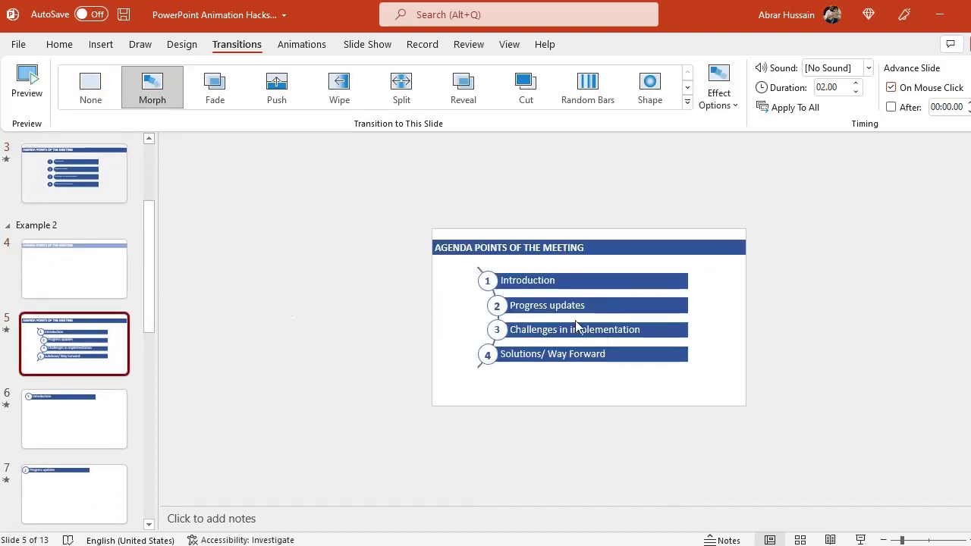
left_click(60, 290)
left_click(528, 202)
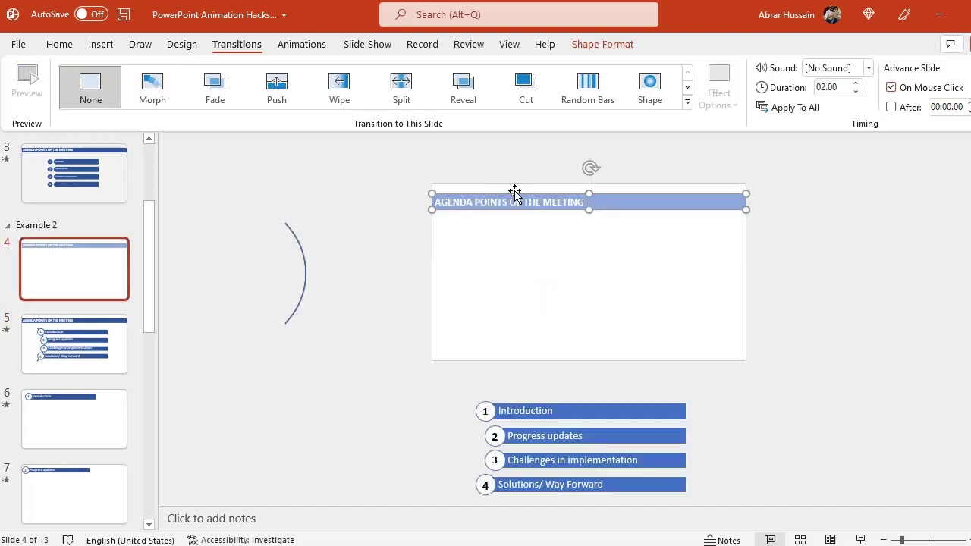
left_click_drag(430, 390, 746, 535)
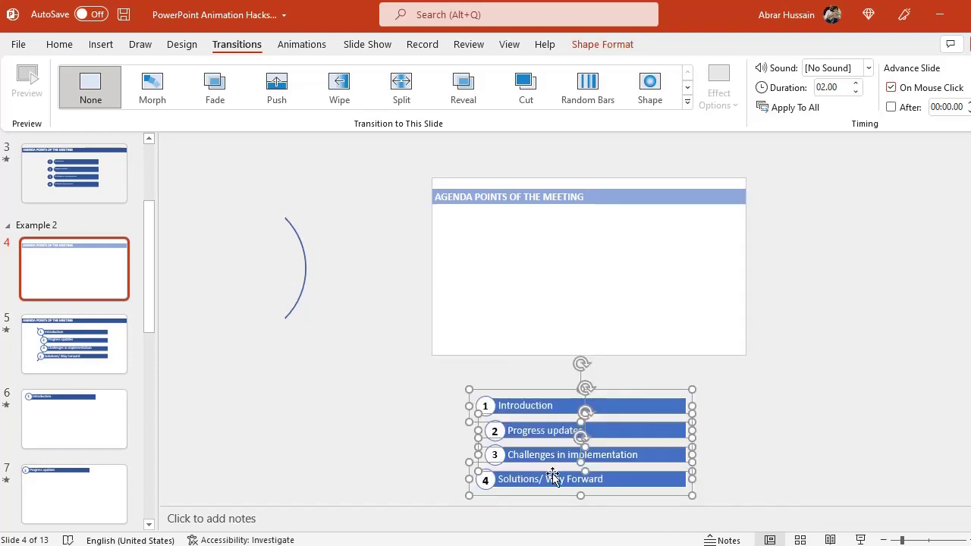
left_click(301, 272)
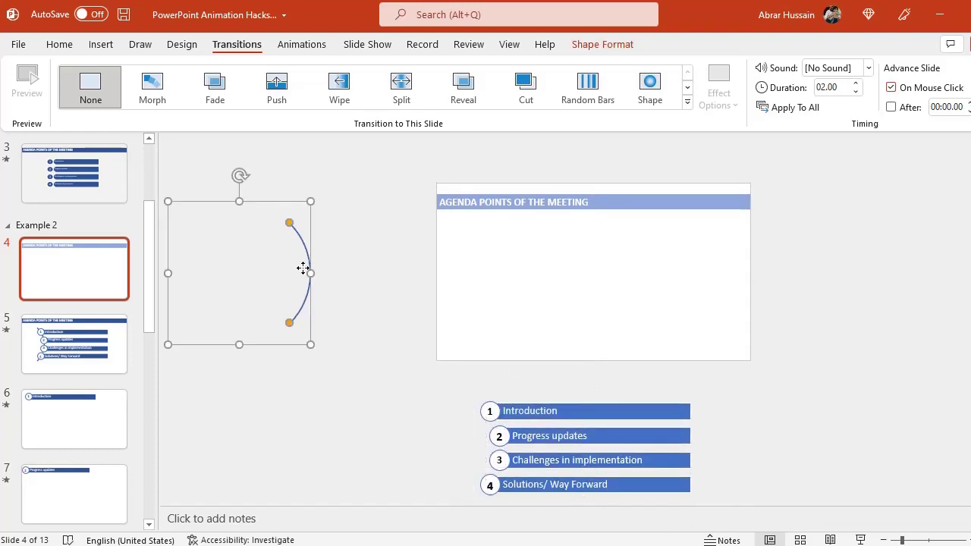
left_click(555, 410)
left_click_drag(398, 377, 705, 509)
- Flip between slides 4 and 5 and preview slide 5's Morph transition several times
left_click(127, 344)
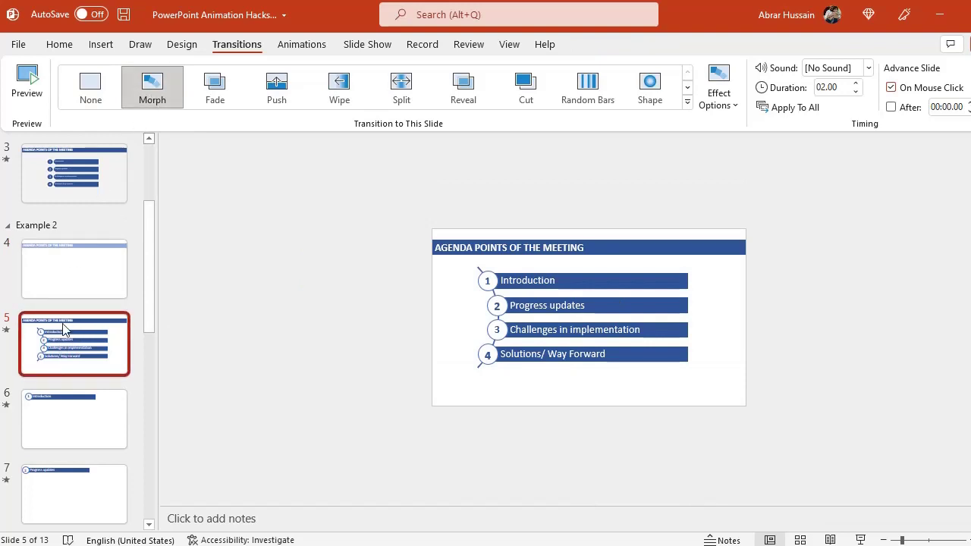
left_click(65, 281)
left_click(66, 369)
left_click(73, 287)
left_click(44, 368)
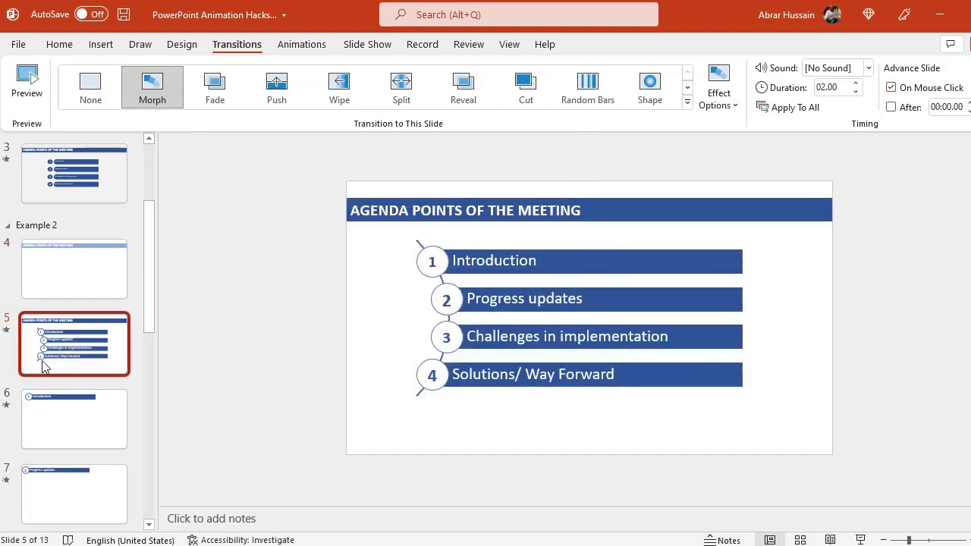
left_click(29, 76)
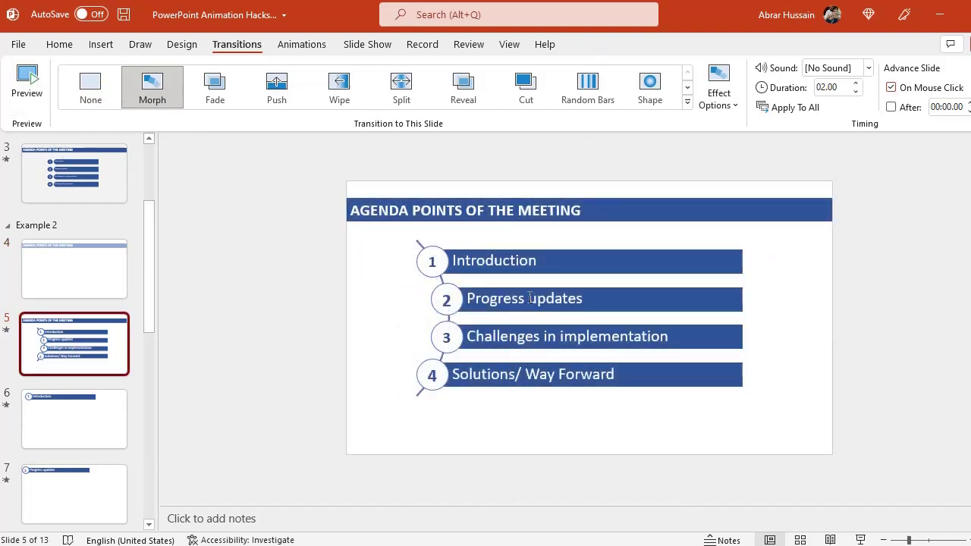
left_click(51, 285)
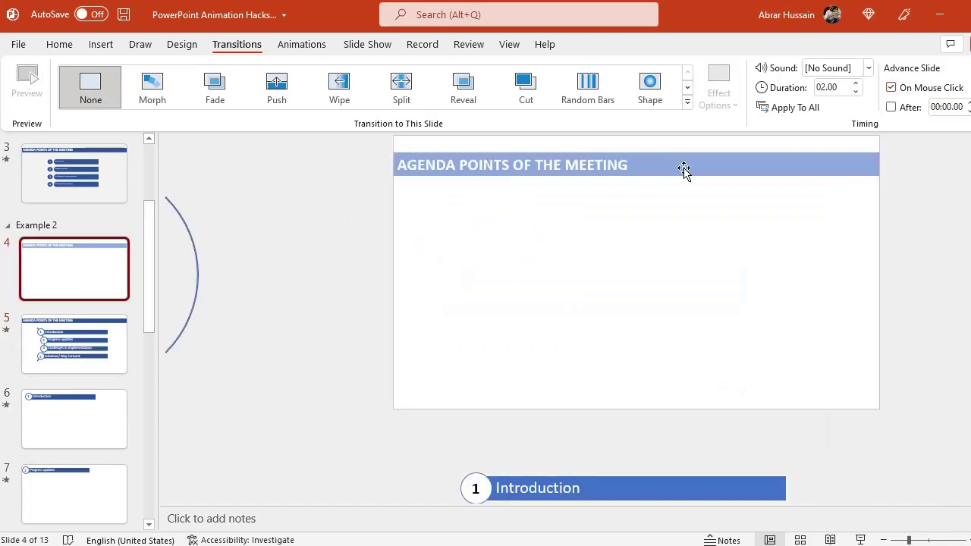
scroll(580, 461, "down", 2)
scroll(476, 409, "up", 1)
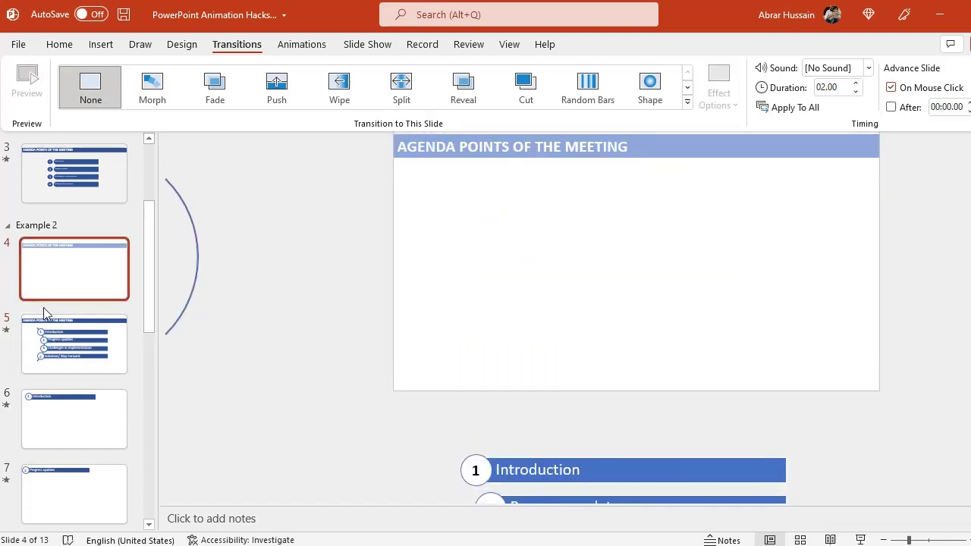
left_click(46, 319)
left_click(27, 76)
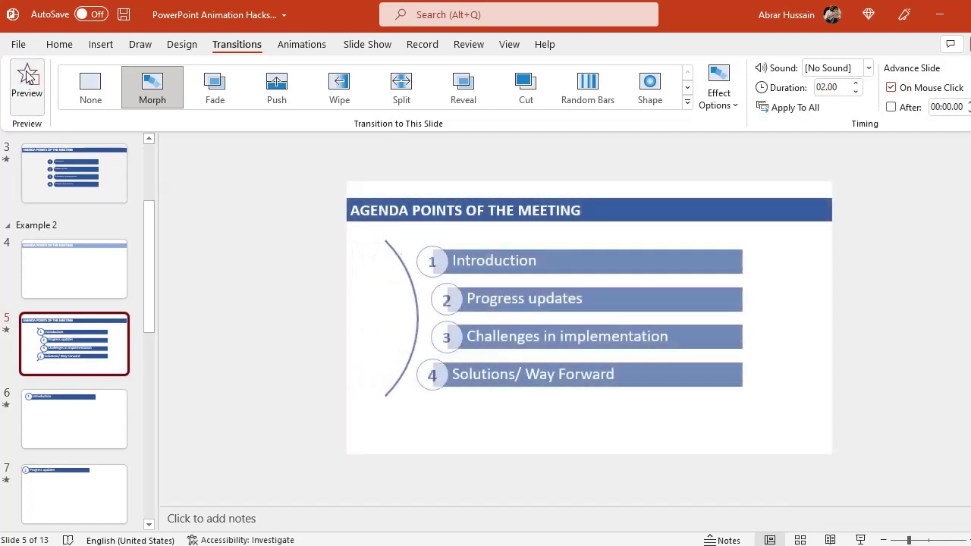
left_click(27, 80)
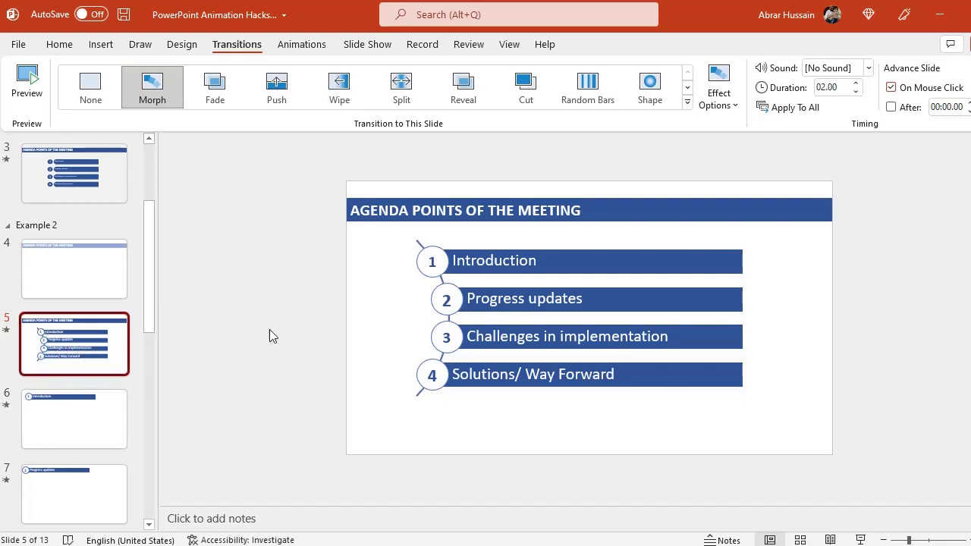
- Inspect slide 6's title, bars and circles, select slides 6–9, and start the slideshow
left_click(54, 419)
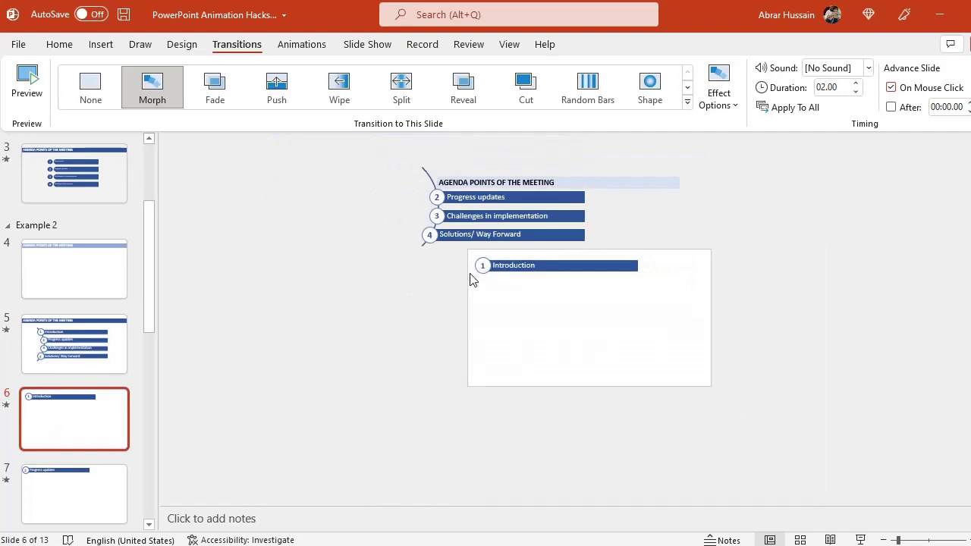
left_click_drag(365, 150, 726, 259)
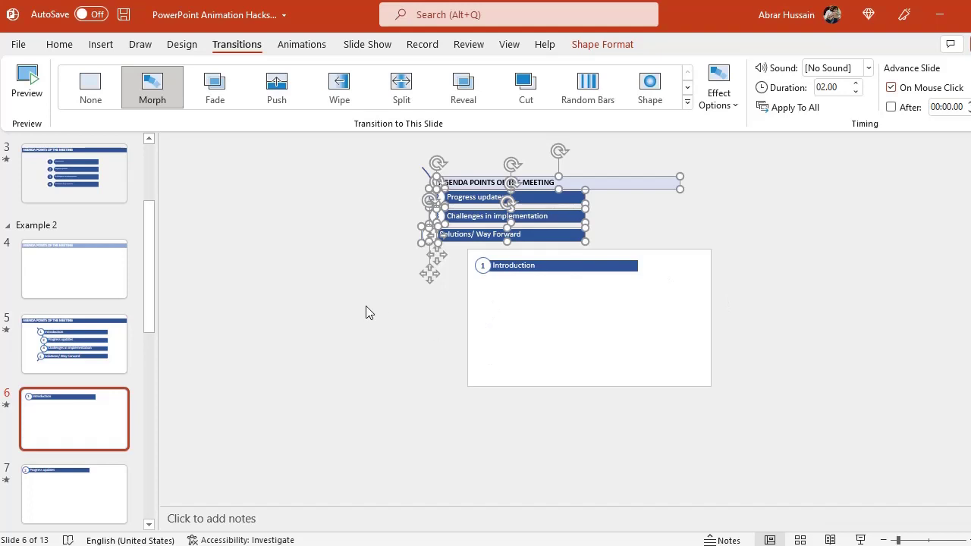
key("shift+Down")
key("shift+Down")
key("shift+Down")
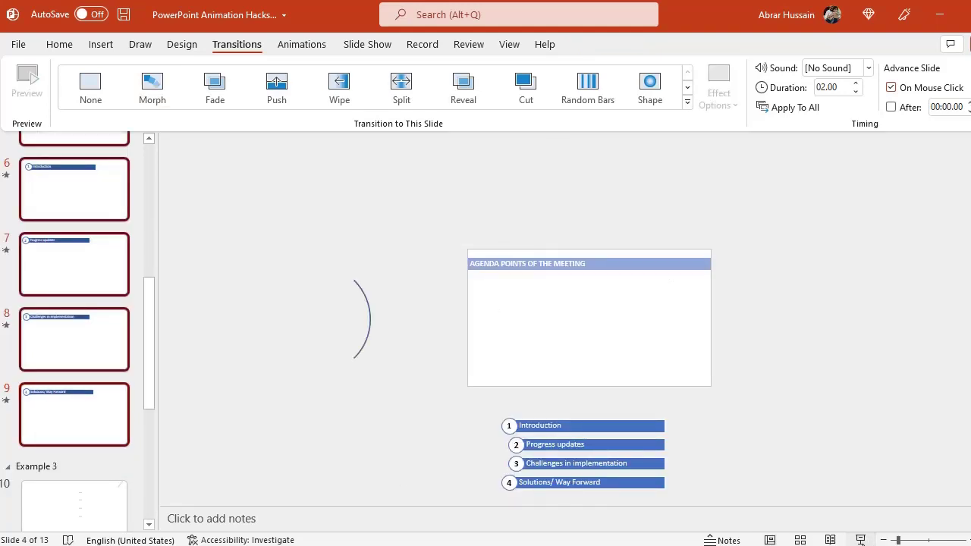
key("shift+F5")
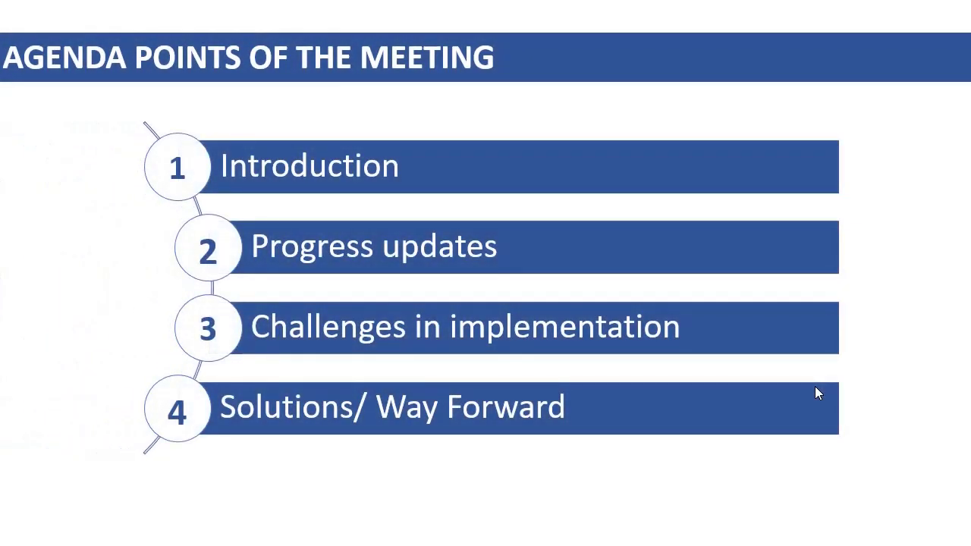
- Advance through the Introduction, Progress updates, Challenges and Solutions slides, then exit to the first slide
left_click(815, 388)
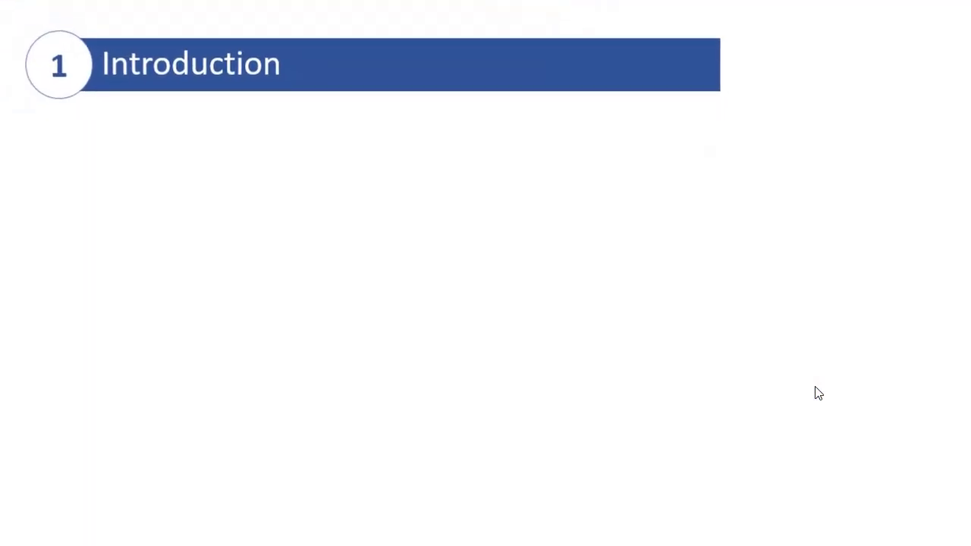
left_click(818, 393)
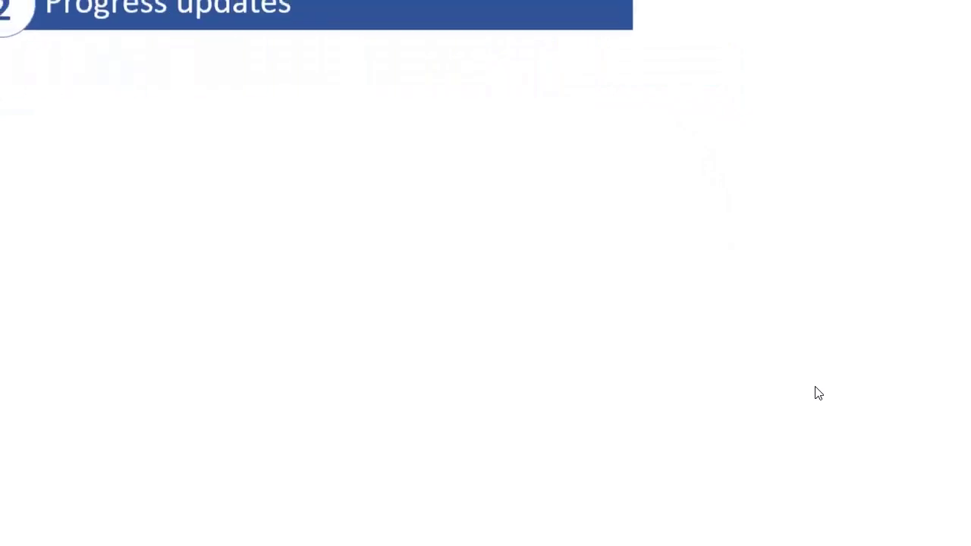
left_click(818, 393)
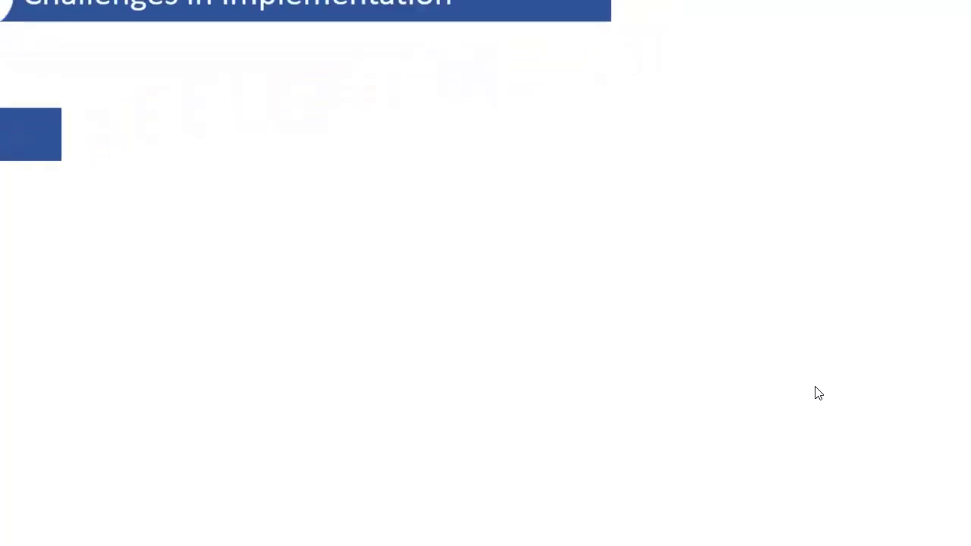
left_click(818, 392)
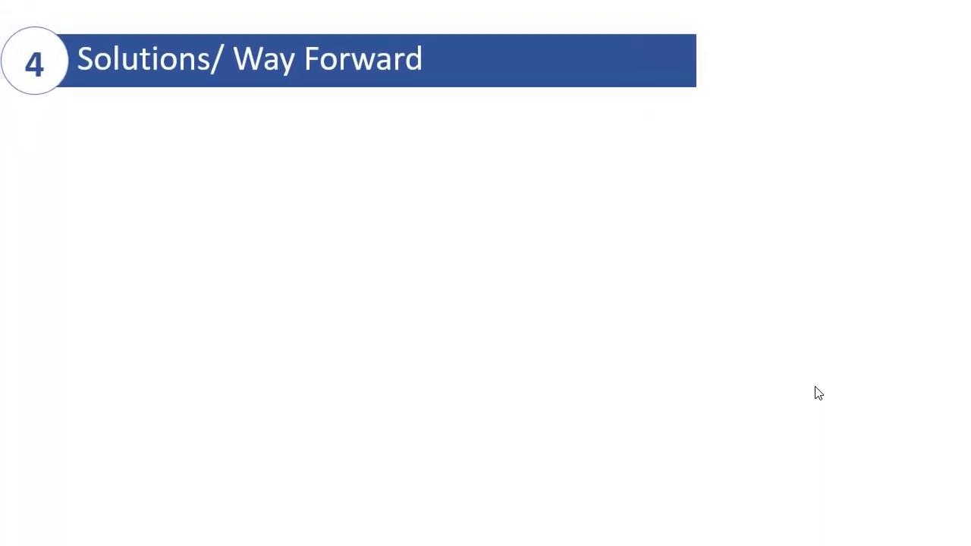
key("Escape")
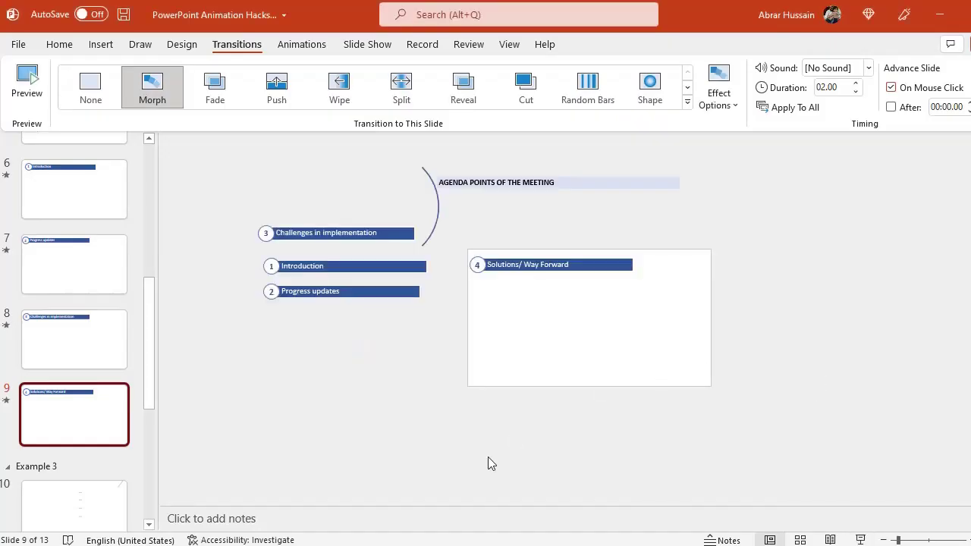
scroll(97, 293, "up", 6)
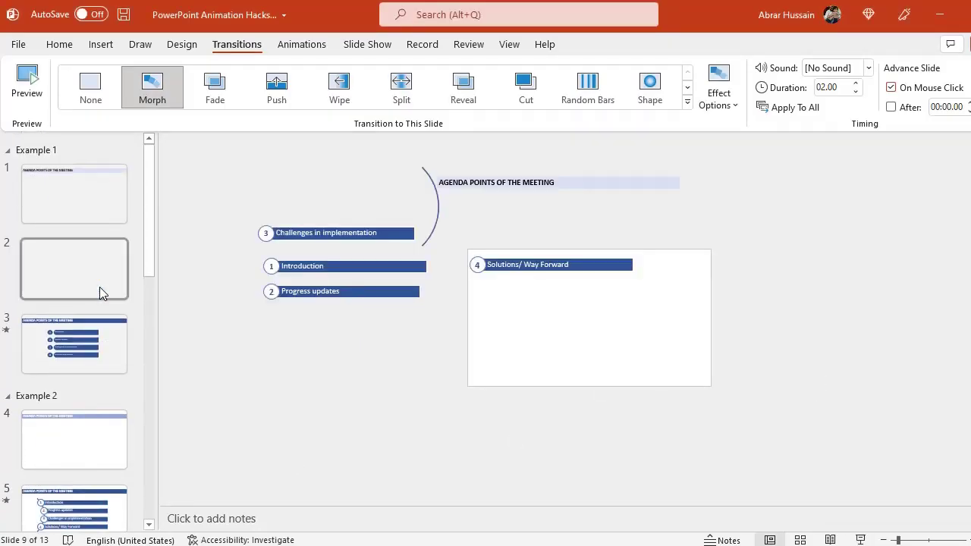
left_click(97, 197)
- Create a new presentation and delete its title and subtitle placeholders
key("ctrl+n")
left_click(443, 199)
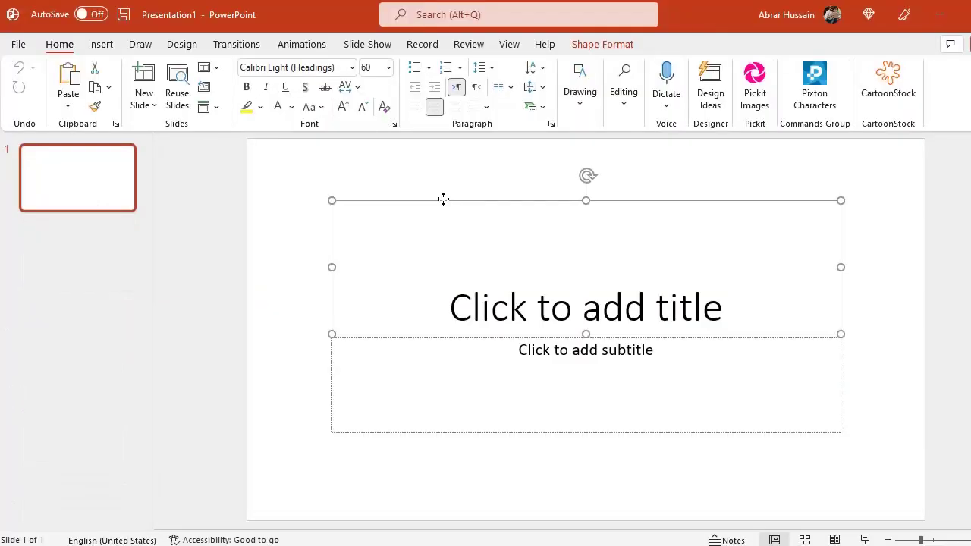
key("Delete")
left_click(526, 339)
key("Delete")
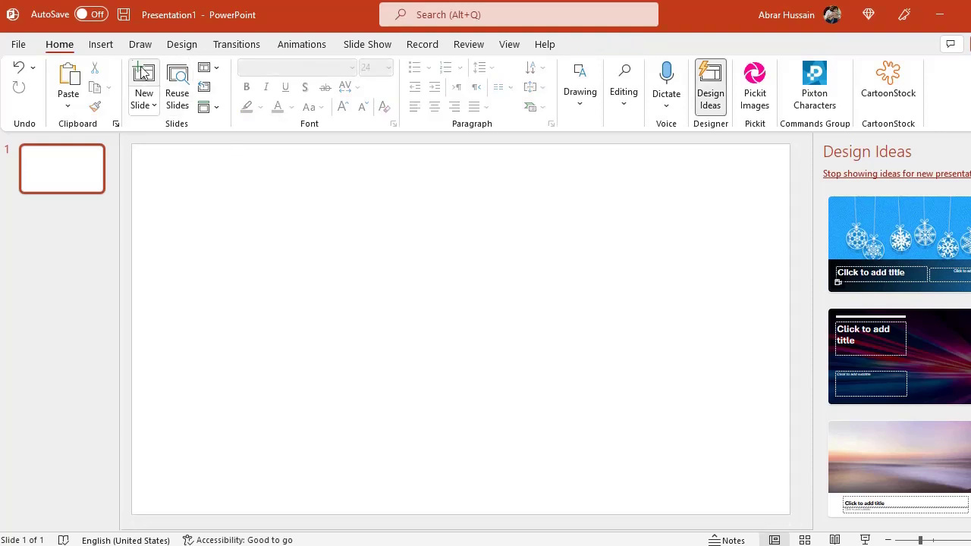
- Add a text box, close Design Ideas, and paste in the four agenda lines
left_click(103, 46)
left_click(653, 83)
left_click(357, 260)
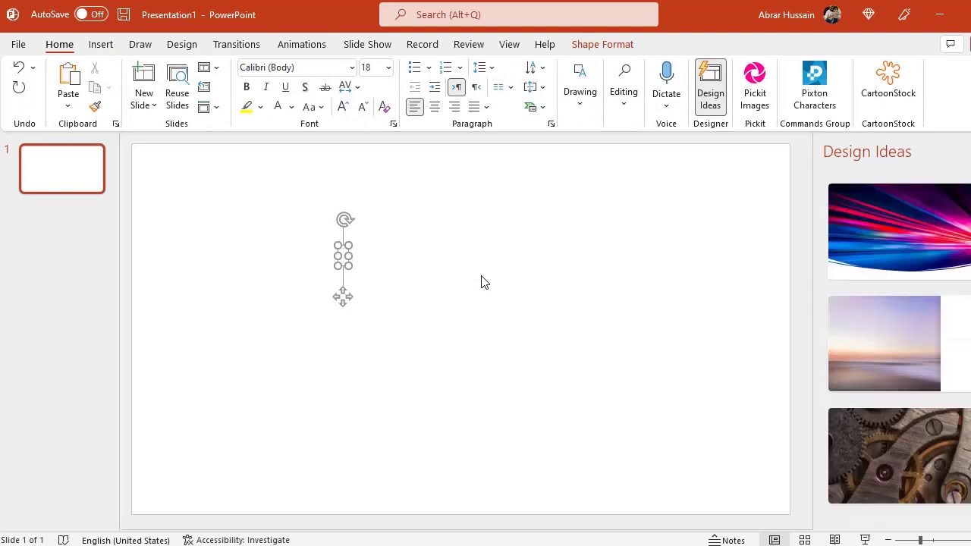
left_click(710, 84)
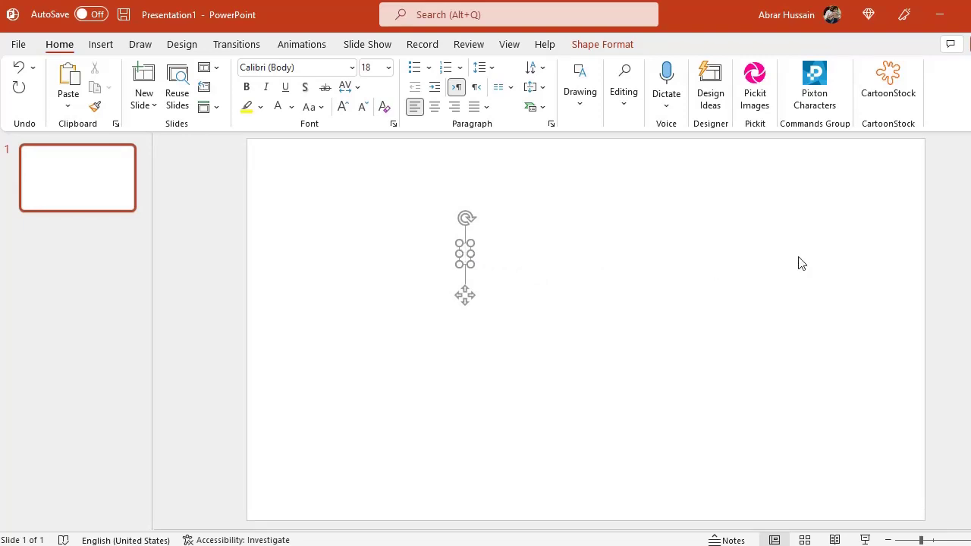
left_click(466, 278)
type("Introduction Progress updates Challenges in implementation Solutions/ Way Forward")
- Move the four-line agenda text box upward and select it as a whole shape
left_click_drag(410, 412, 409, 173)
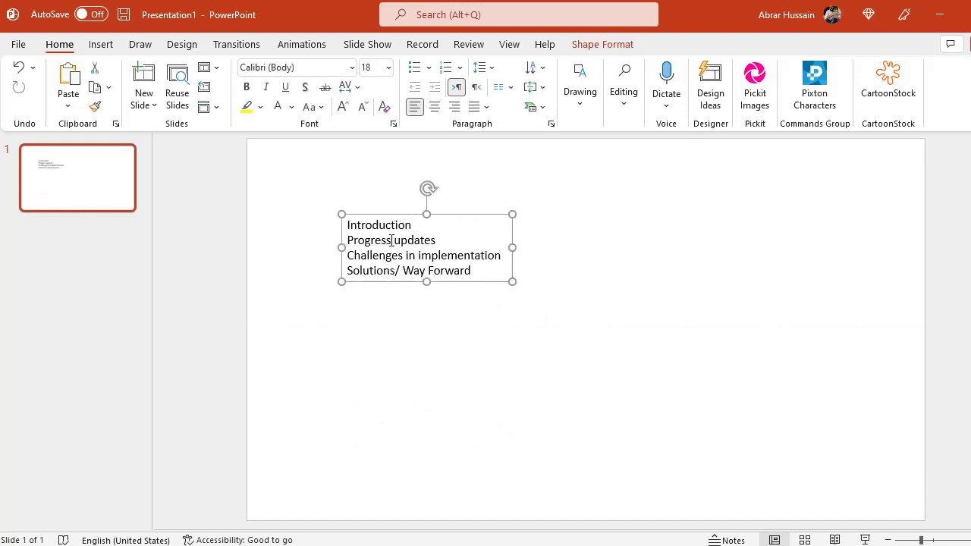
left_click_drag(349, 225, 518, 302)
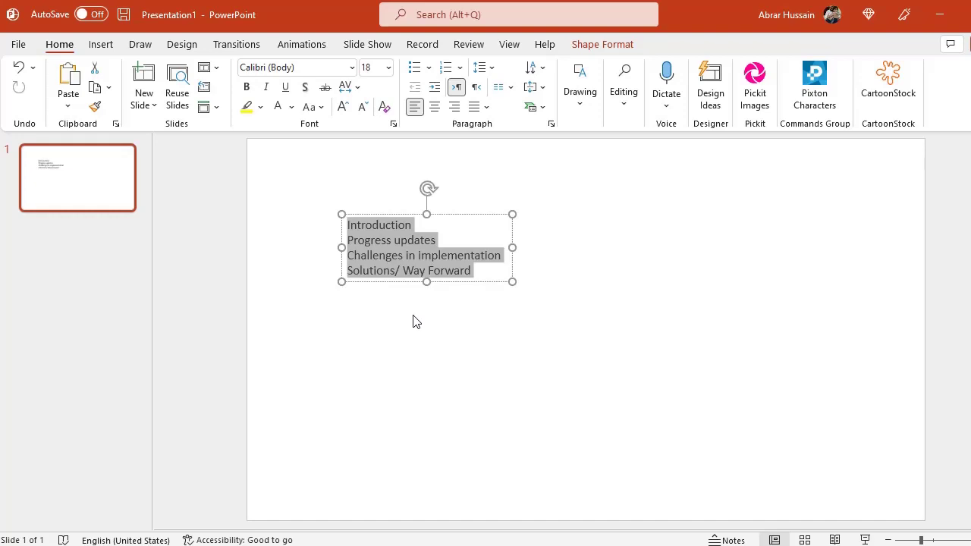
left_click(419, 214)
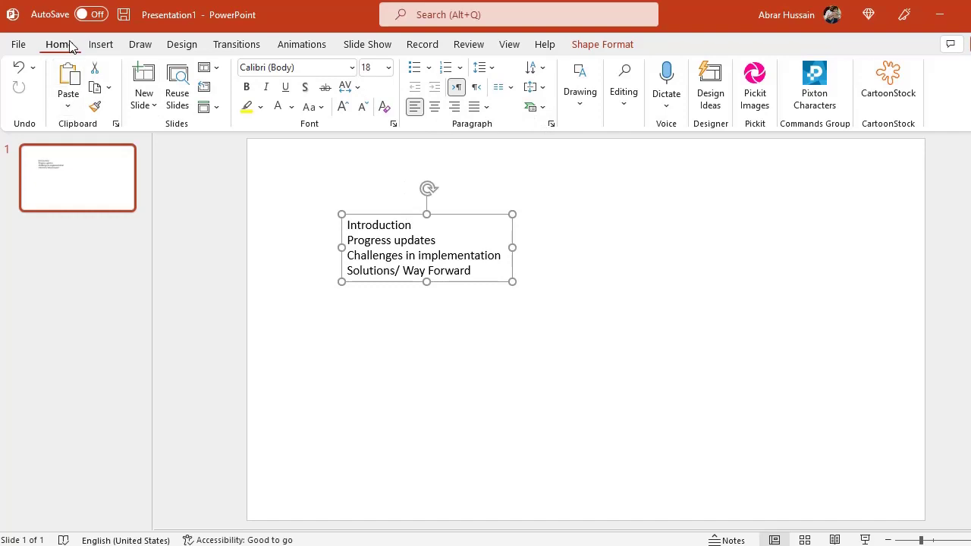
left_click(543, 110)
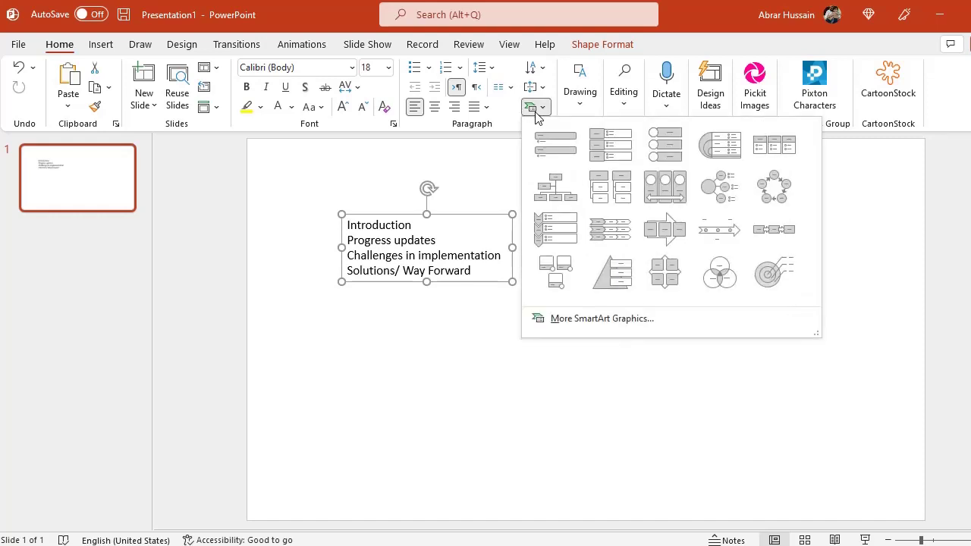
- Reopen the Convert to SmartArt gallery on Home and choose More SmartArt Graphics
left_click(535, 111)
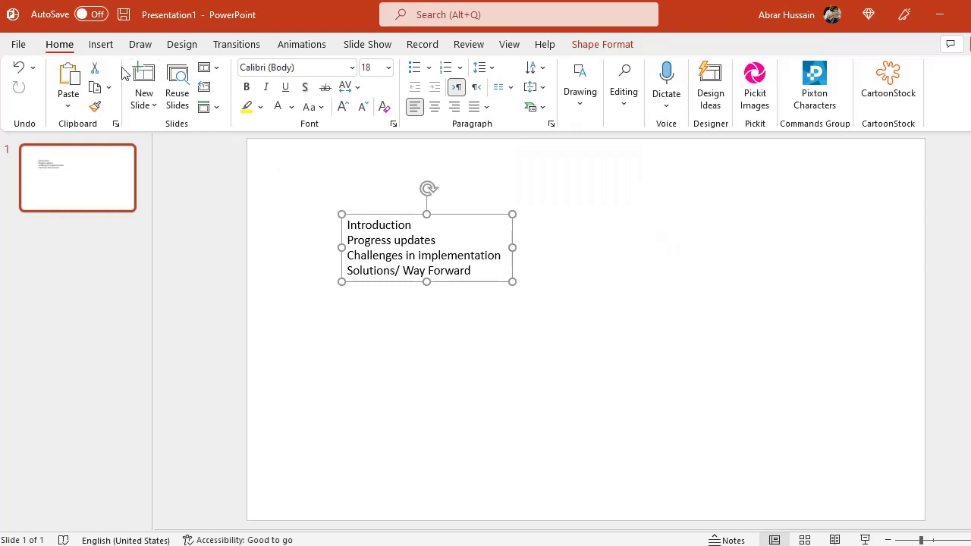
left_click(103, 47)
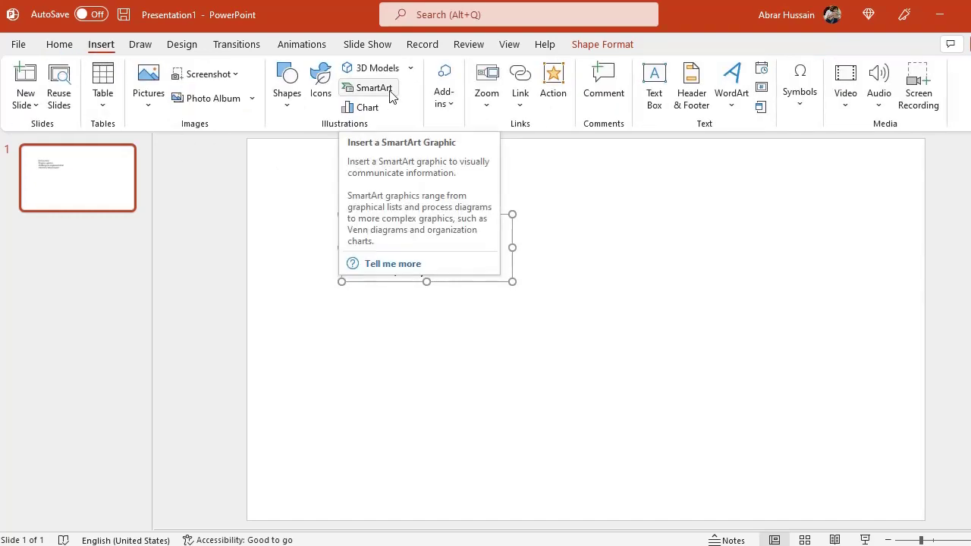
left_click(59, 44)
left_click(536, 107)
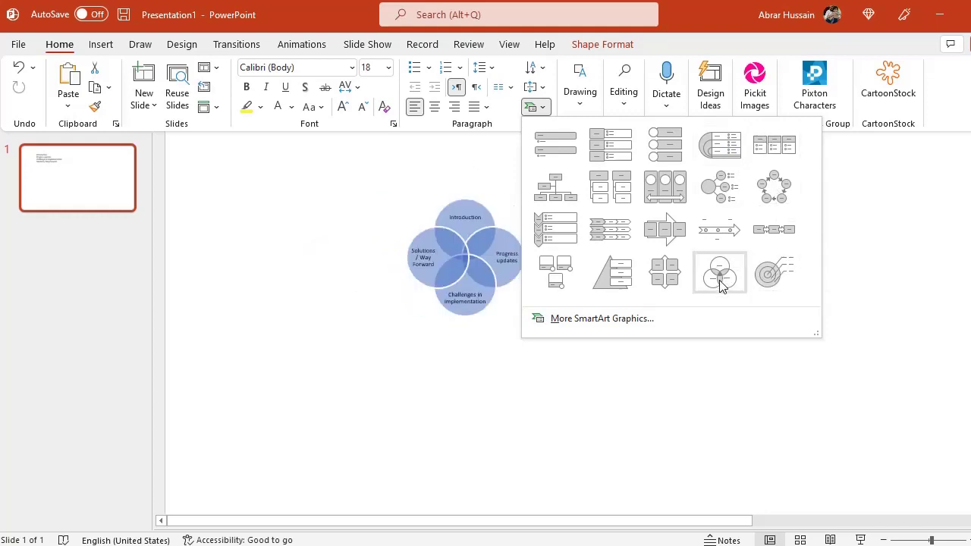
left_click(580, 319)
- Browse the List layouts and convert the agenda text into a Vertical Picture List
left_click_drag(542, 140, 854, 141)
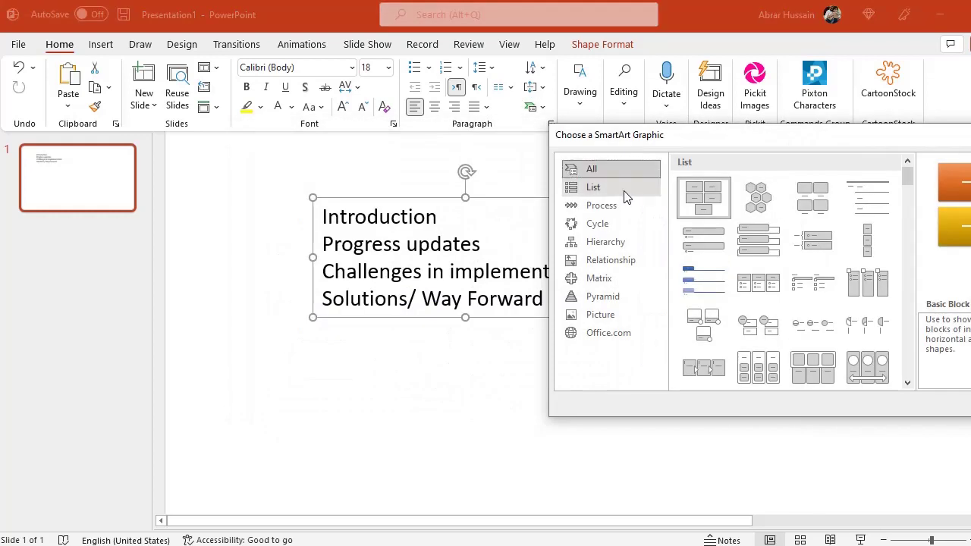
left_click(589, 188)
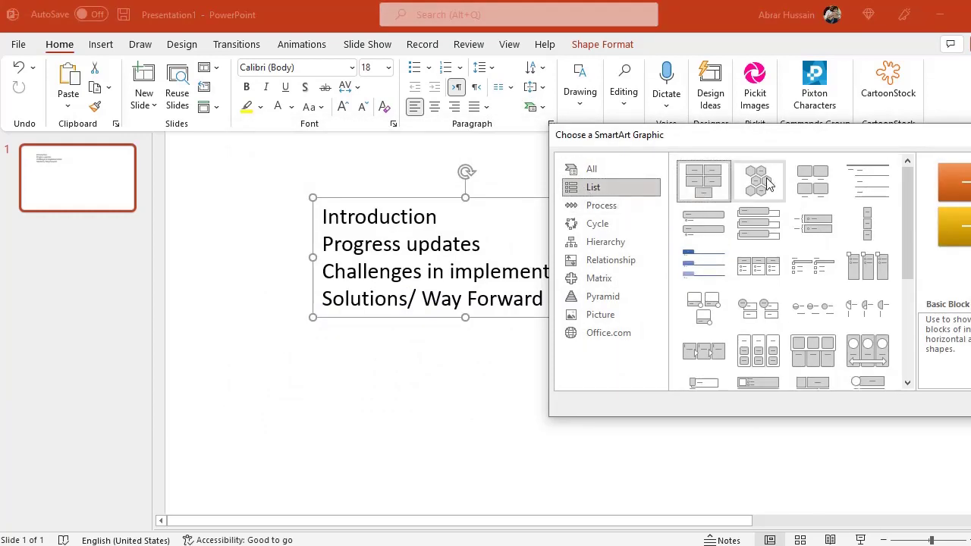
left_click(809, 182)
left_click(794, 238)
left_click(812, 266)
left_click(812, 351)
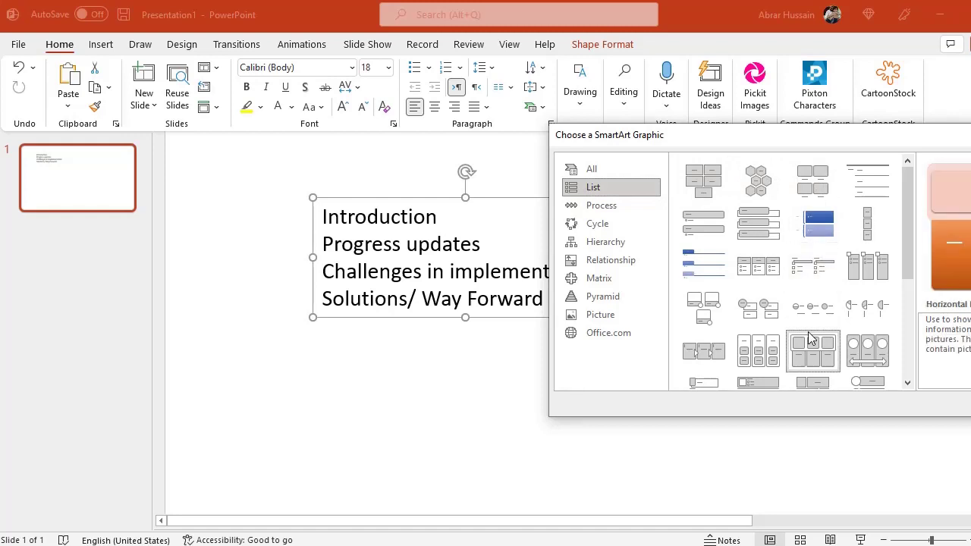
scroll(811, 337, "down", 5)
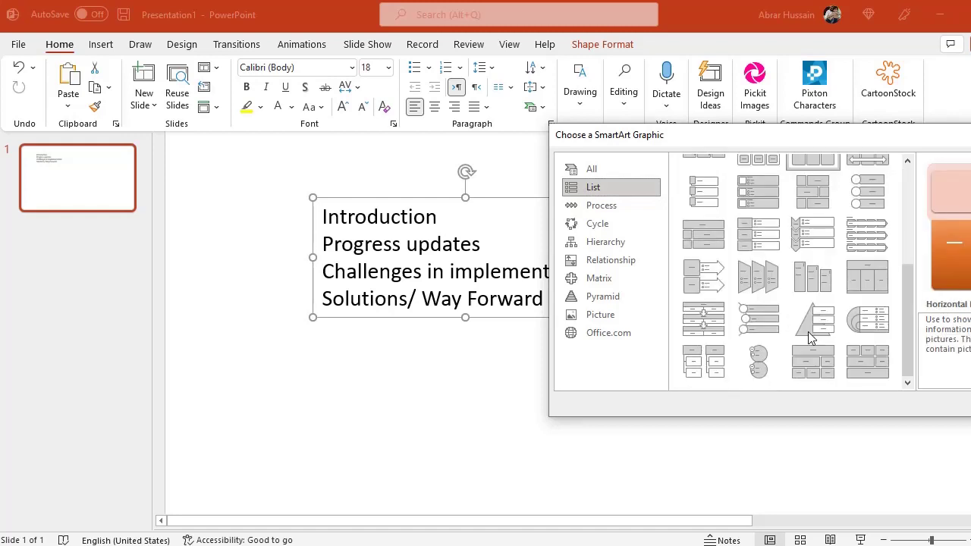
left_click(761, 192)
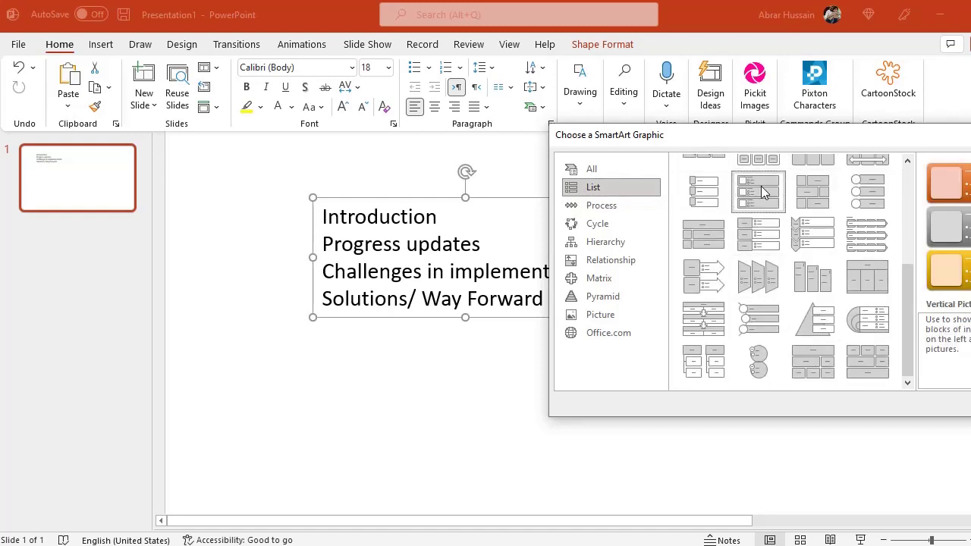
key("Return")
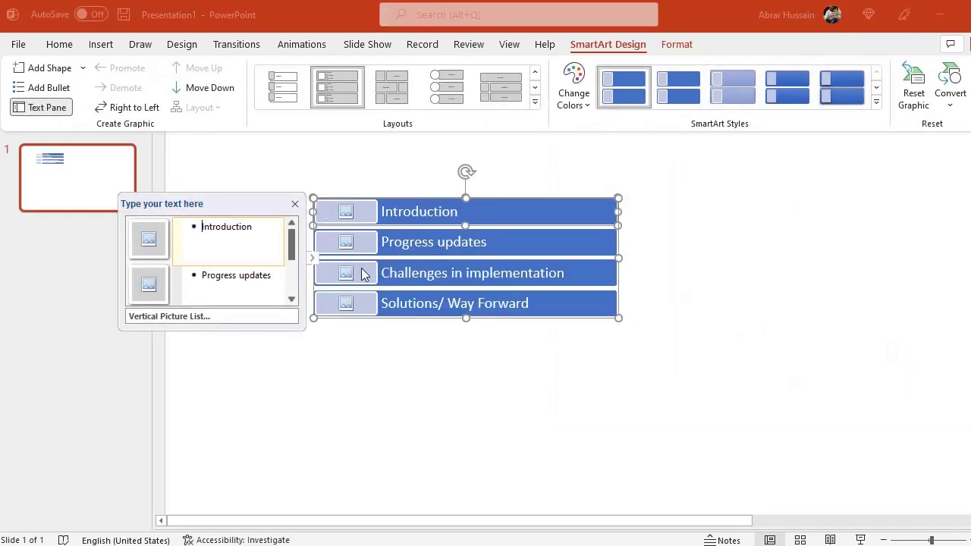
- Open the Introduction row's picture placeholder and choose From Icons
left_click(347, 211)
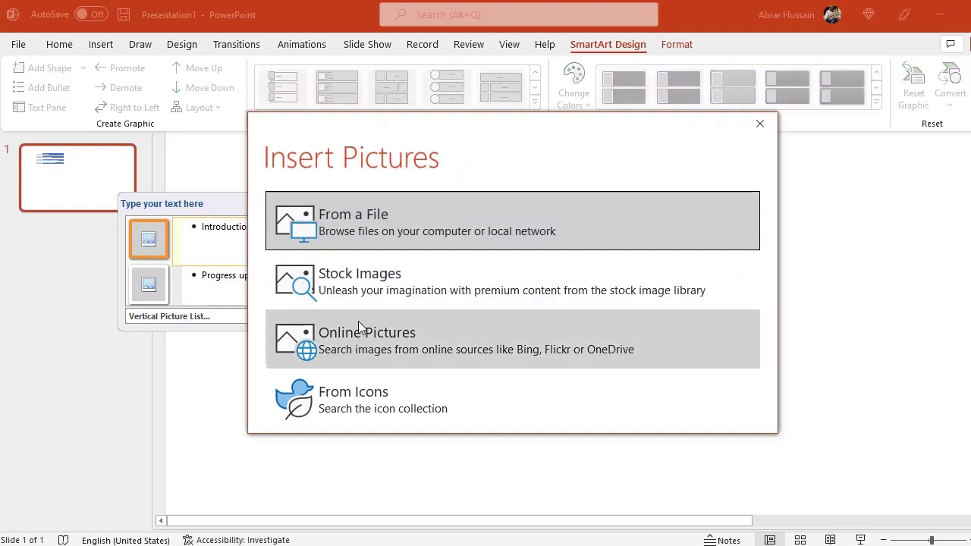
left_click(760, 124)
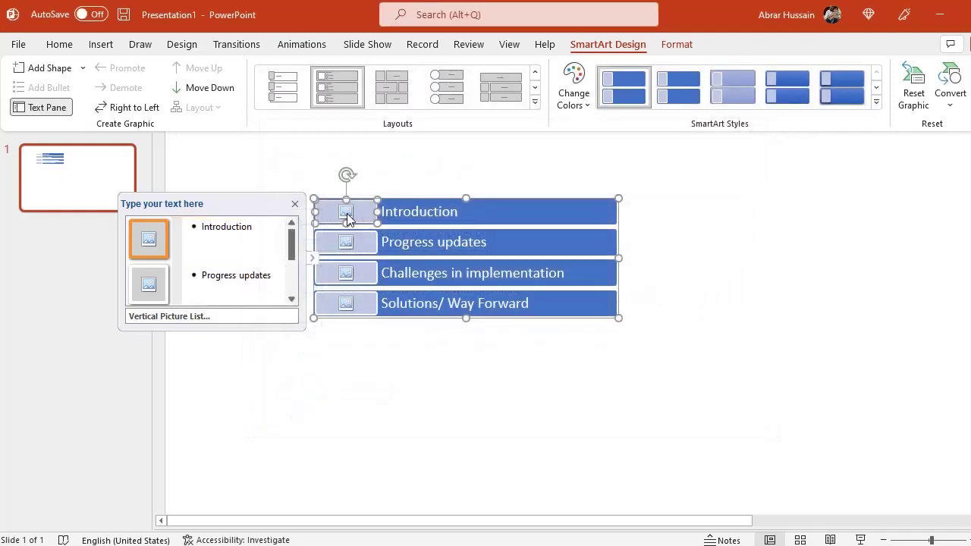
left_click(346, 214)
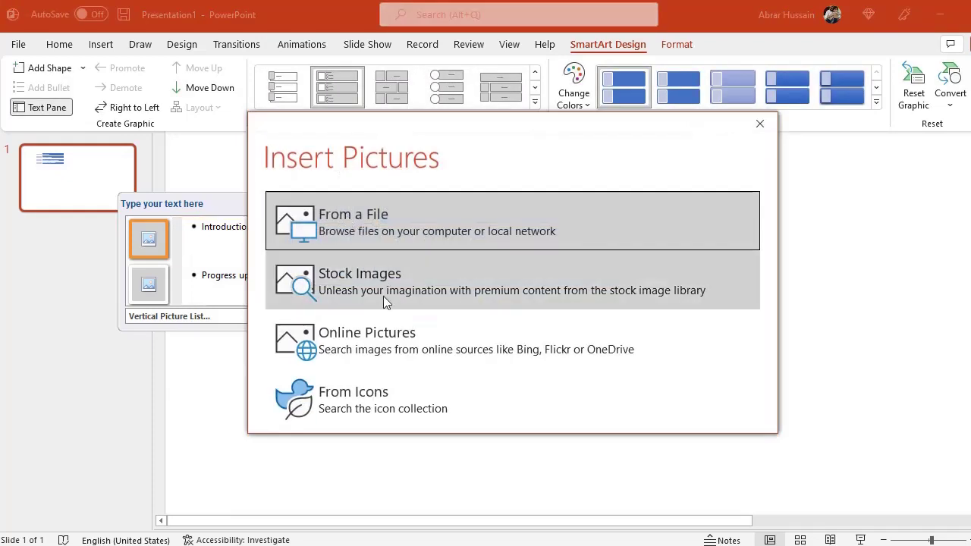
left_click(380, 407)
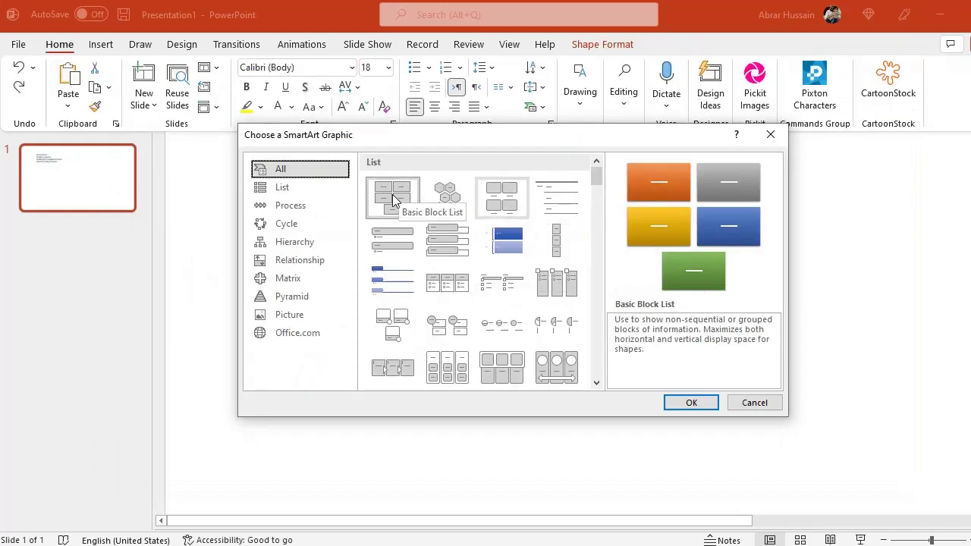
- Browse List, Process, Cycle and Hierarchy layouts, then insert the Vertical Curved List
left_click(260, 190)
left_click(278, 207)
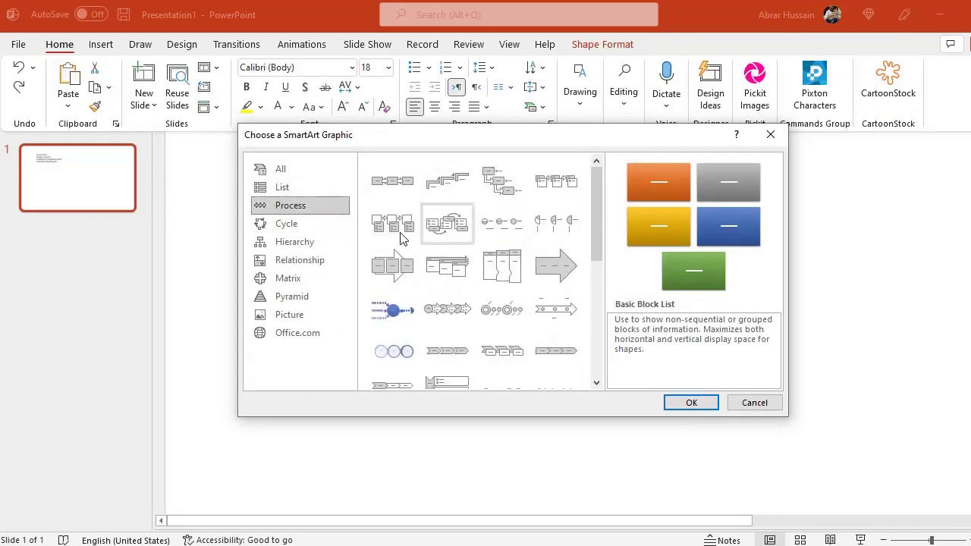
left_click(265, 223)
left_click(298, 242)
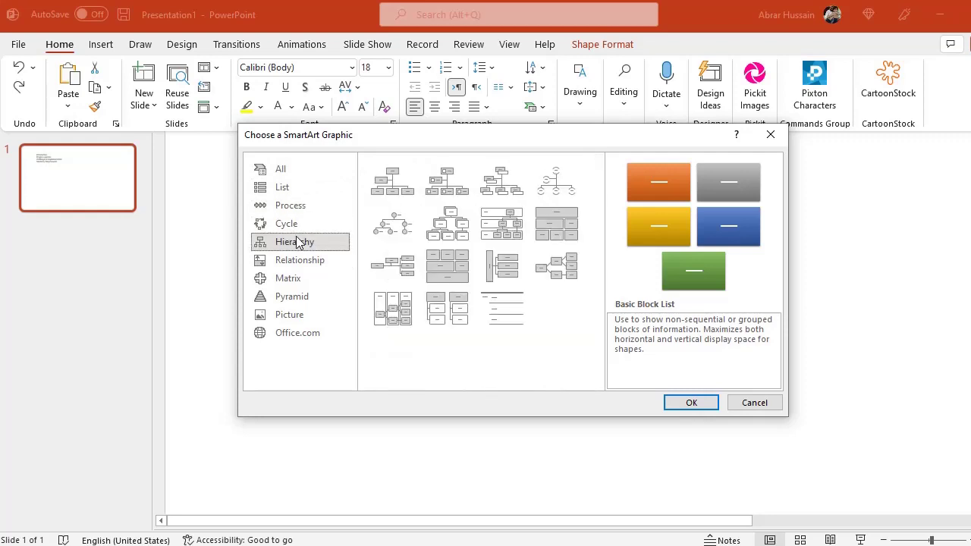
left_click(296, 191)
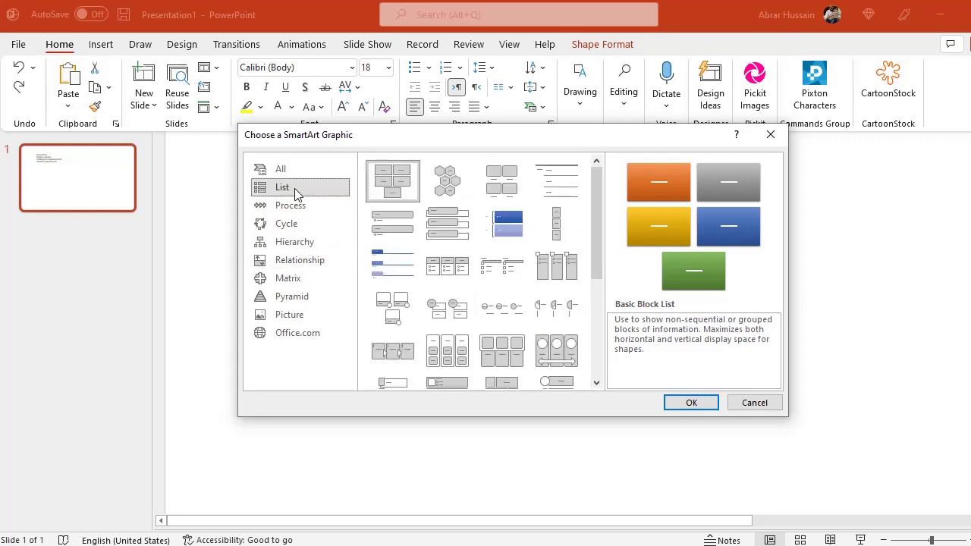
scroll(537, 305, "down", 3)
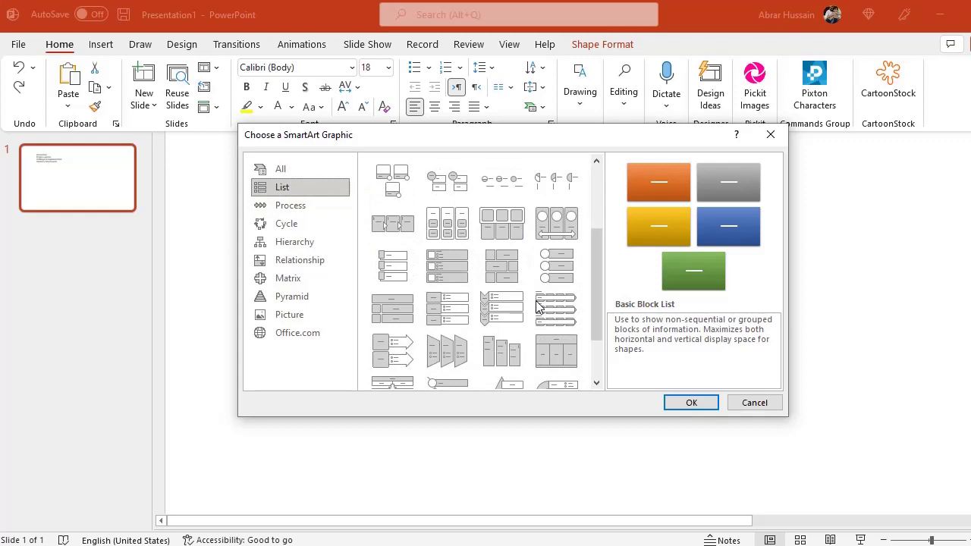
scroll(537, 306, "down", 2)
left_click(470, 323)
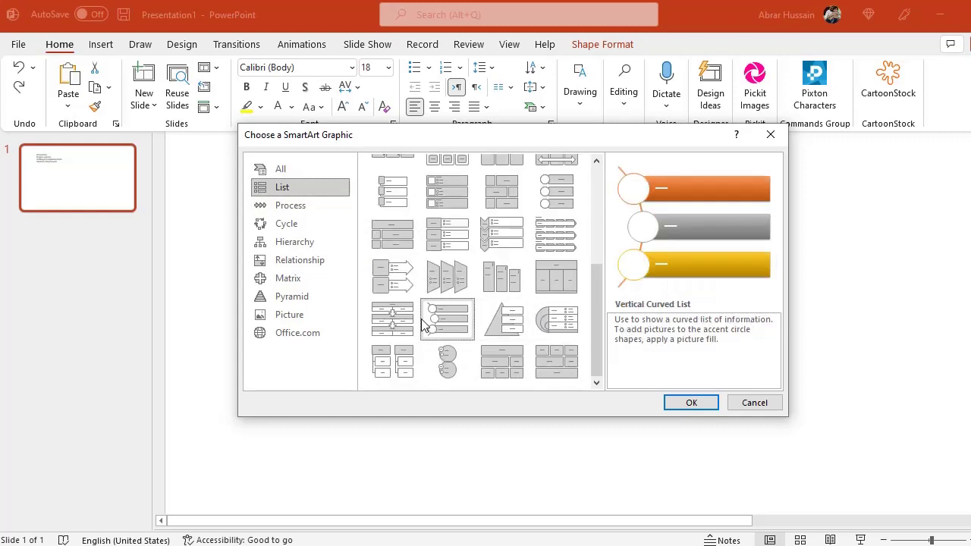
left_click(692, 403)
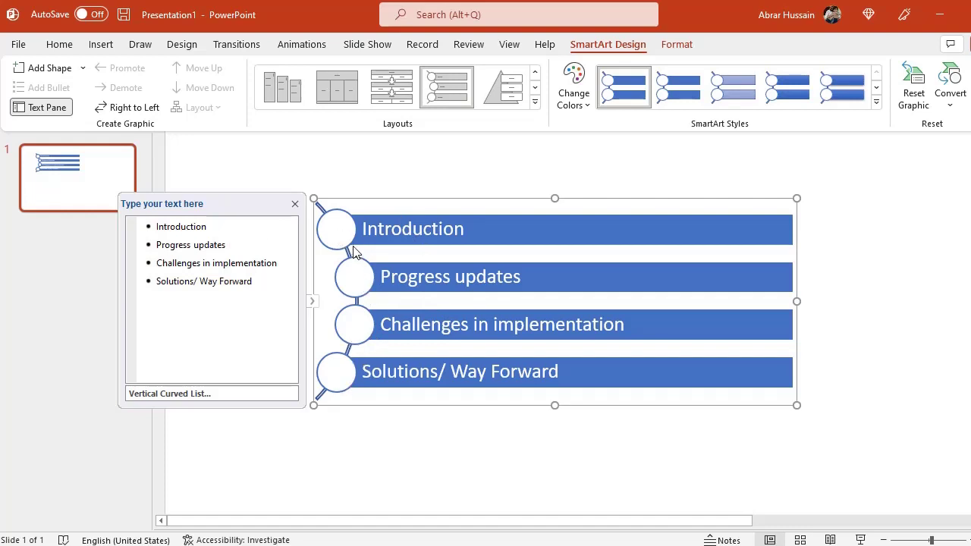
left_click(513, 87)
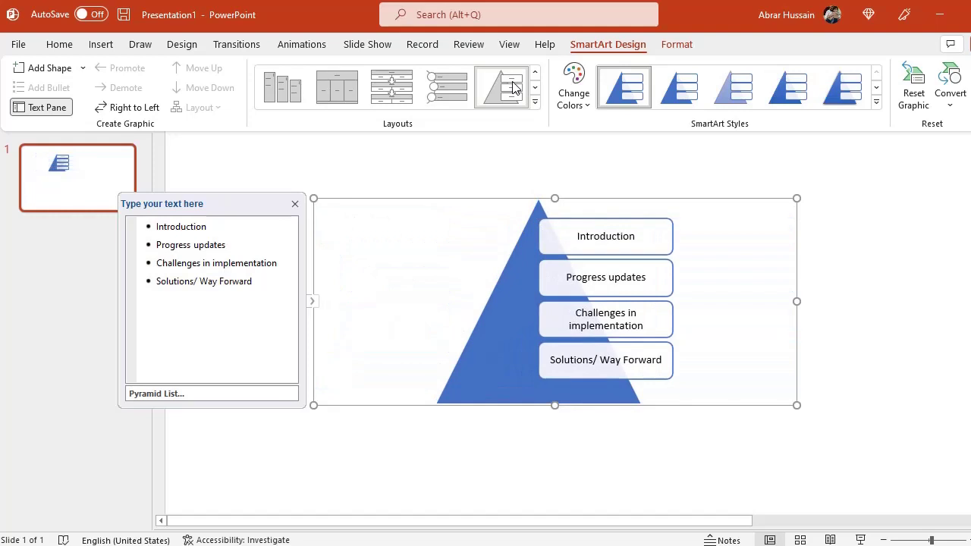
left_click(450, 89)
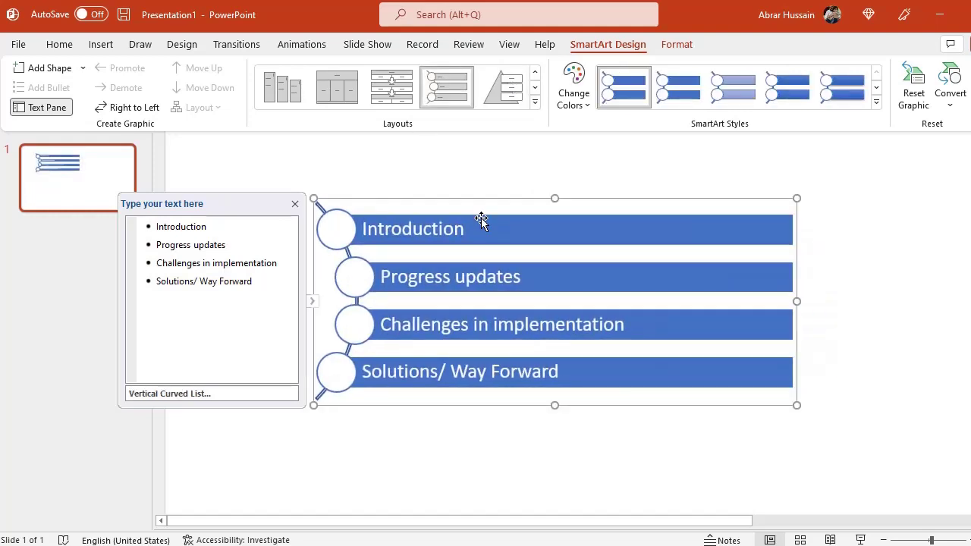
key("Escape")
scroll(484, 255, "down", 2)
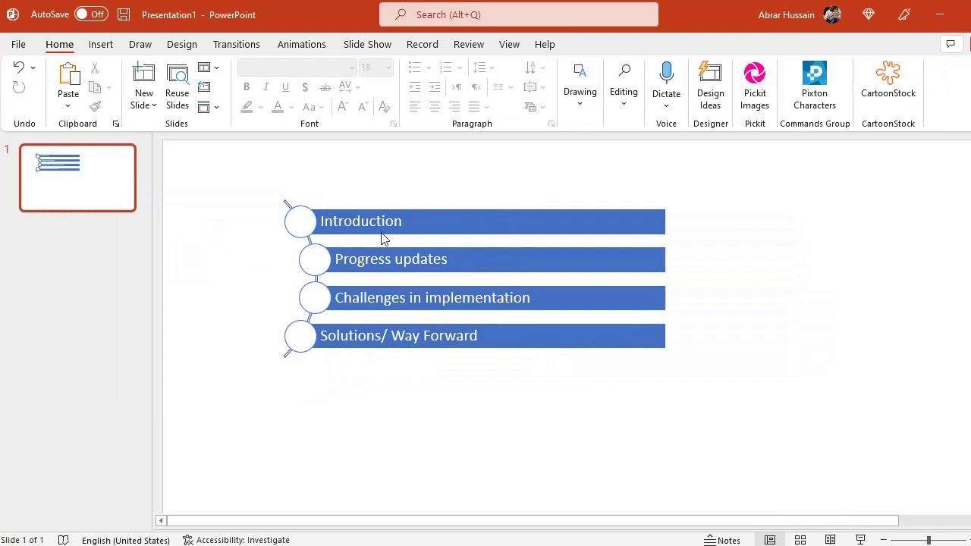
- Enlarge the Vertical Curved List graphic with corner drags and nudge it lower on the slide
left_click(631, 311)
left_click_drag(670, 362, 754, 411)
scroll(565, 282, "down", 2)
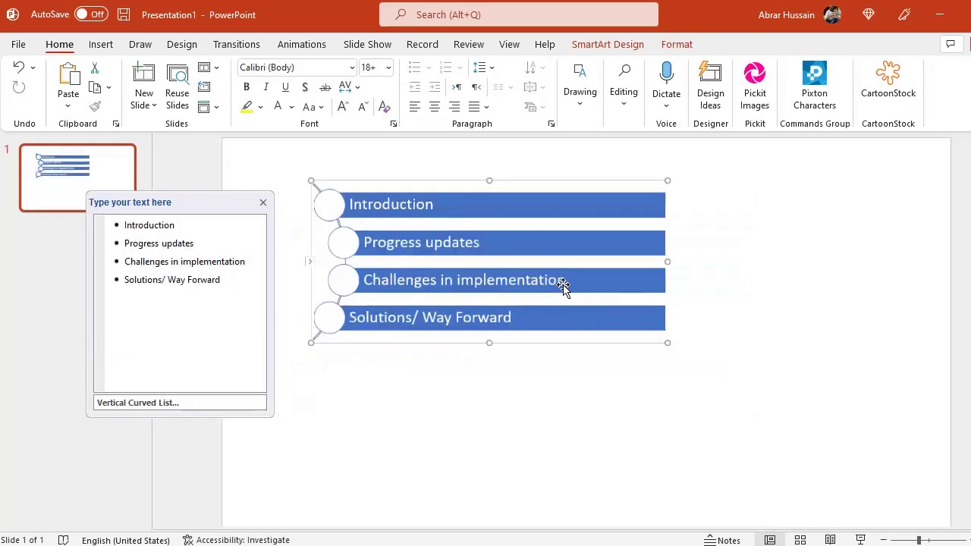
left_click_drag(661, 330, 794, 407)
left_click(492, 180)
left_click(492, 182)
left_click_drag(497, 182, 496, 219)
left_click(326, 175)
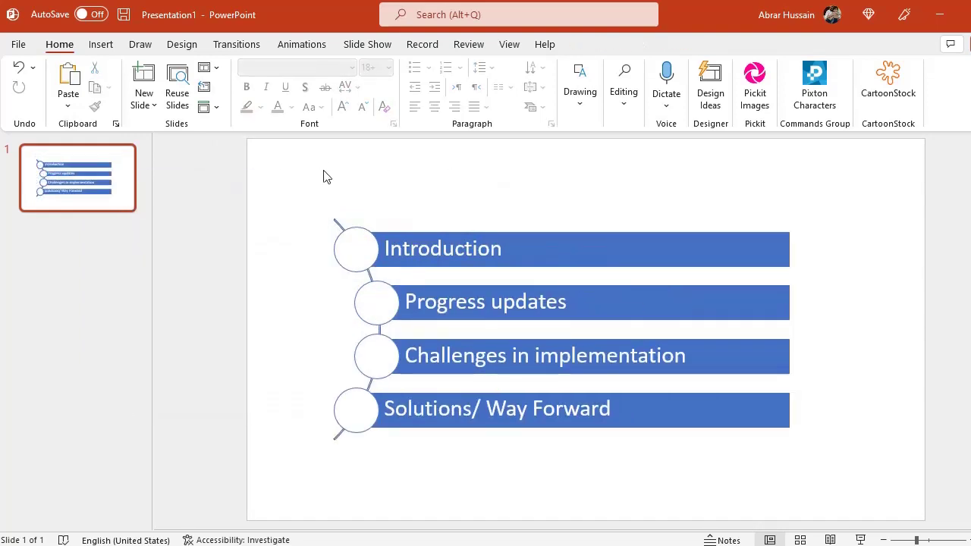
- Paste the heading AGENDA POINTS OF THE MEETING into a new text box at the slide's top edge
left_click(102, 45)
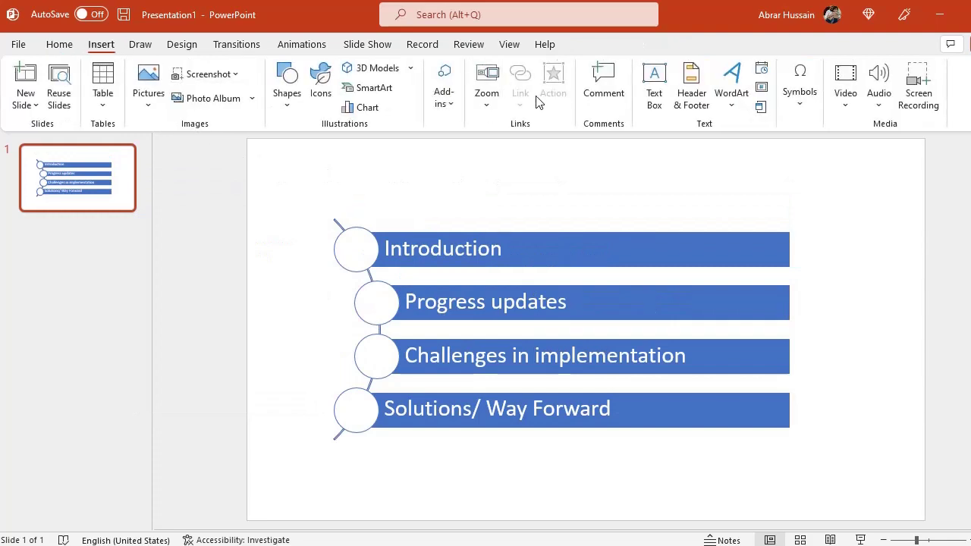
left_click(644, 85)
left_click(302, 165)
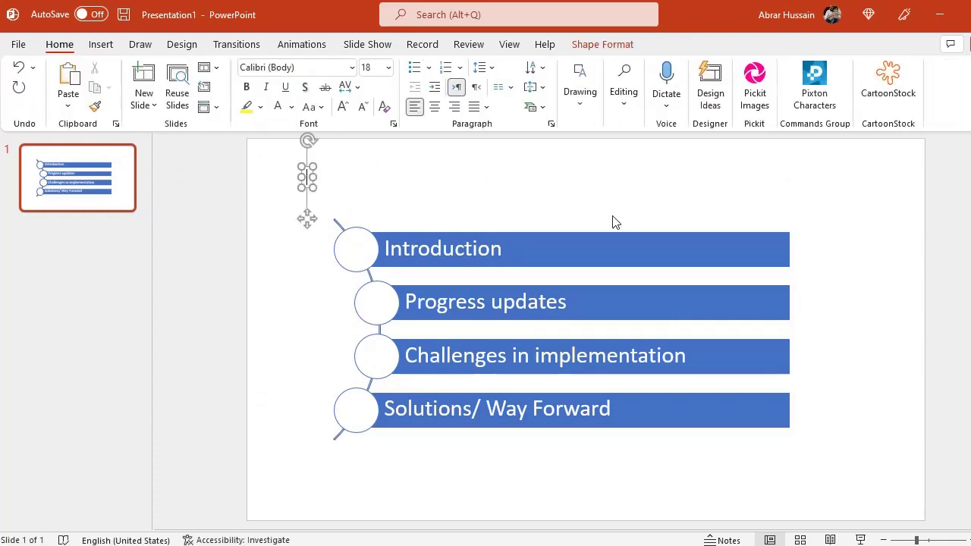
type("AGENDA POINTS OF THE MEETING")
left_click_drag(335, 164, 337, 154)
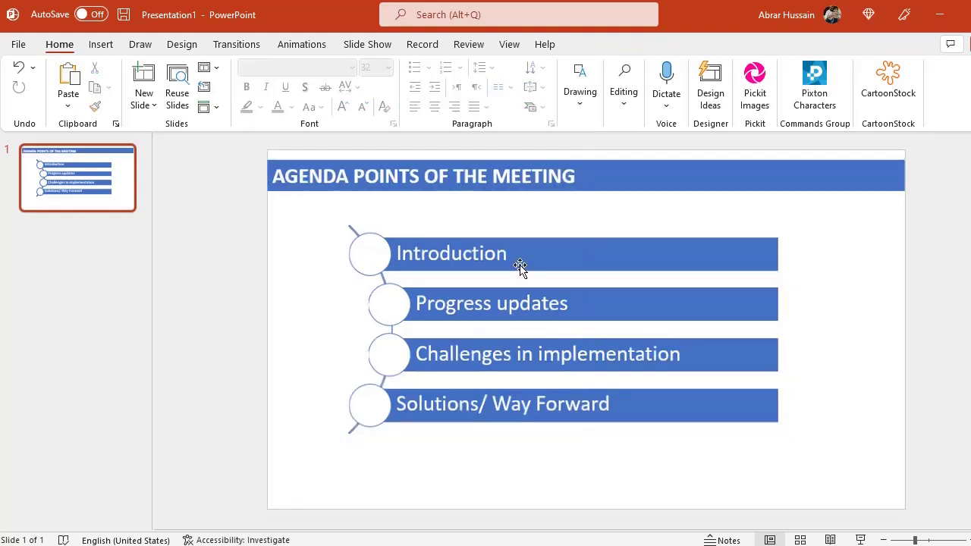
left_click(520, 265)
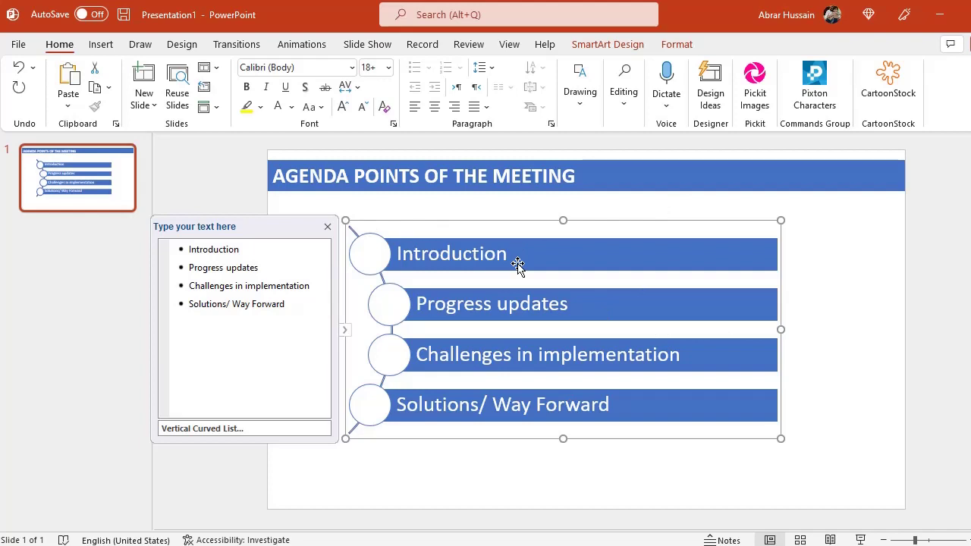
right_click(509, 221)
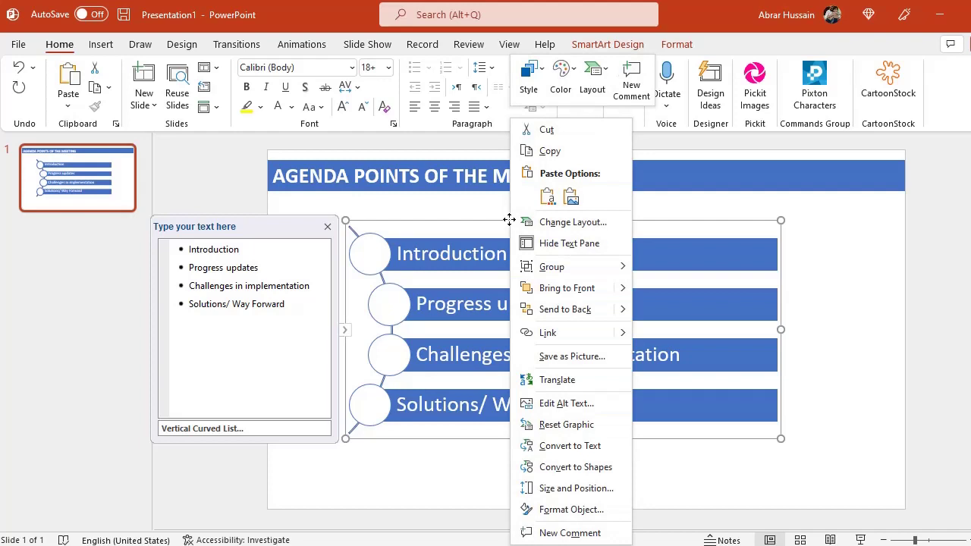
- Ungroup the agenda SmartArt into plain shapes, then ungroup again with Ctrl+Shift+G
mouse_move(599, 267)
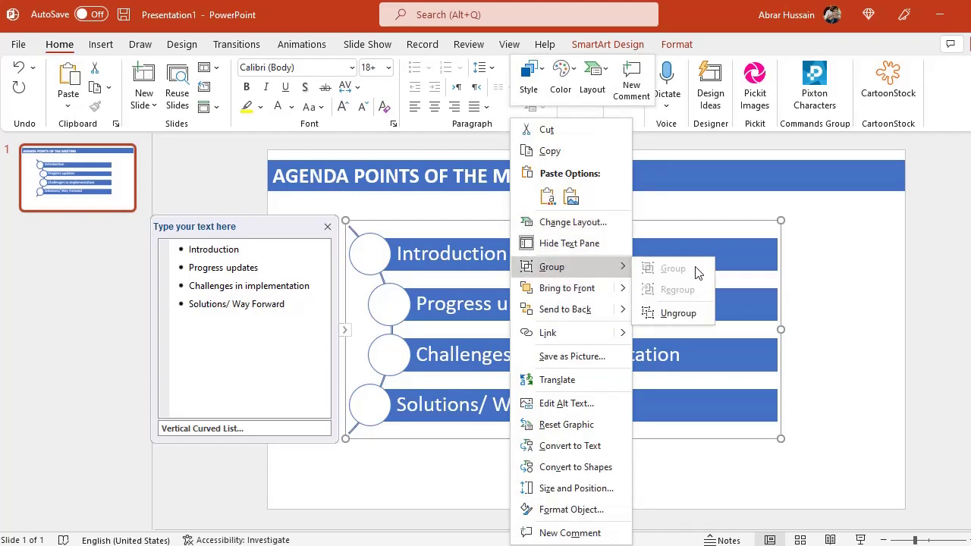
left_click(684, 313)
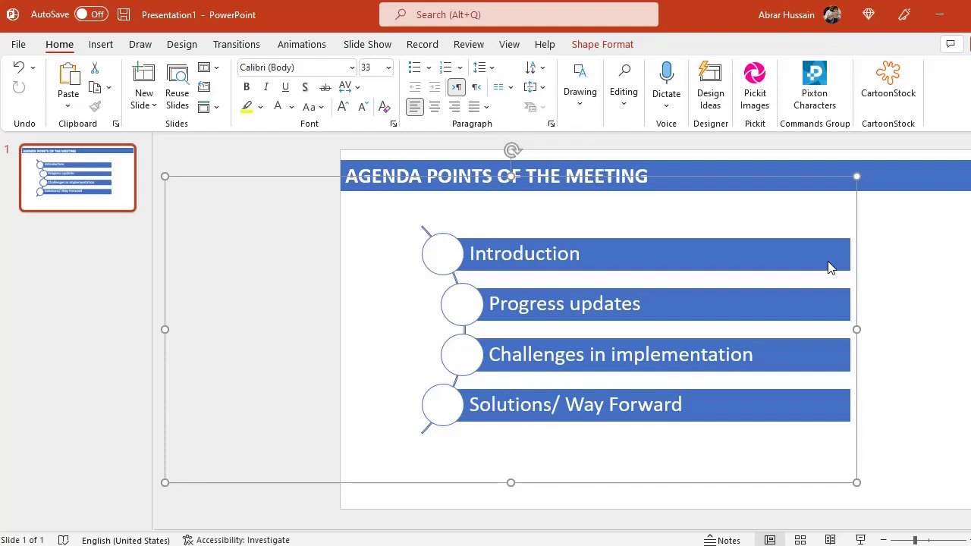
key("ctrl+shift+g")
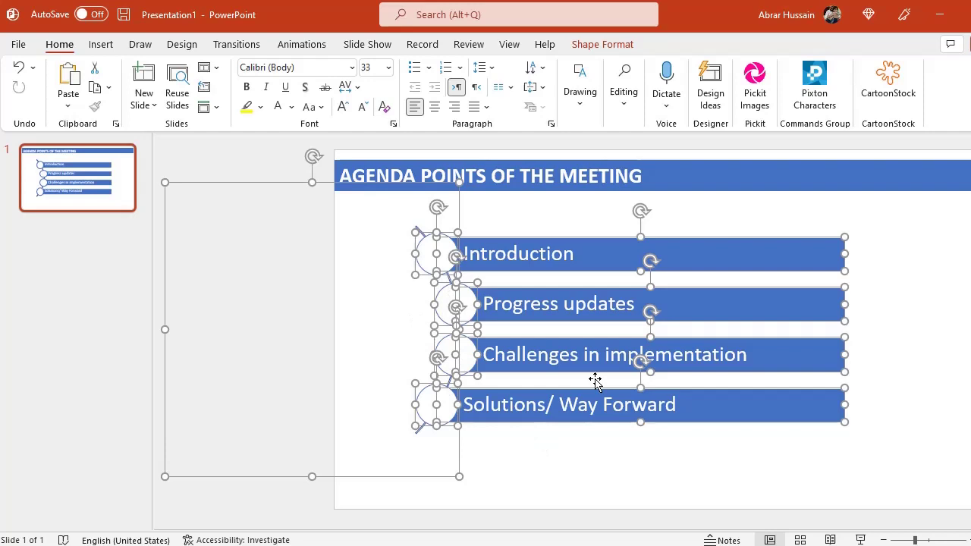
- Separate the shapes further and confirm the Introduction, Progress updates and Challenges circles select individually
right_click(631, 240)
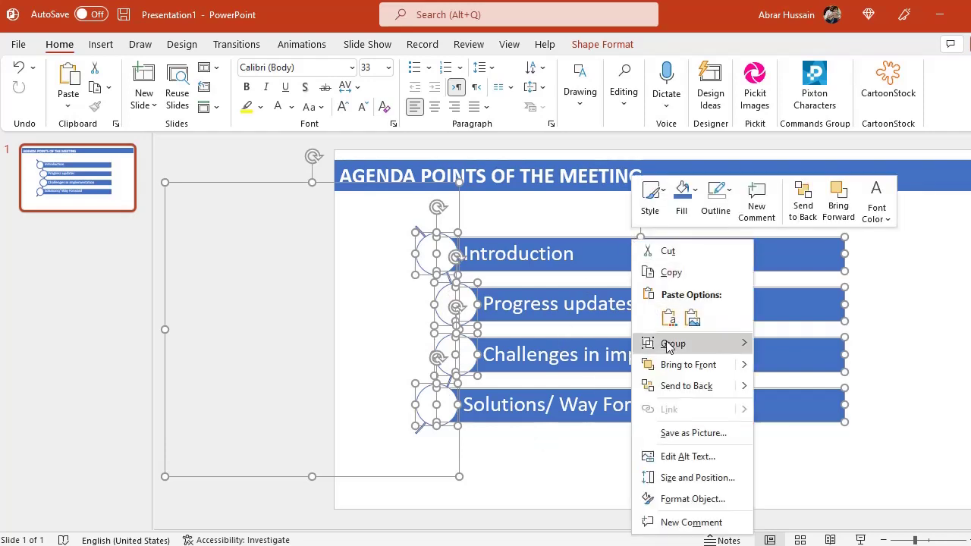
mouse_move(670, 343)
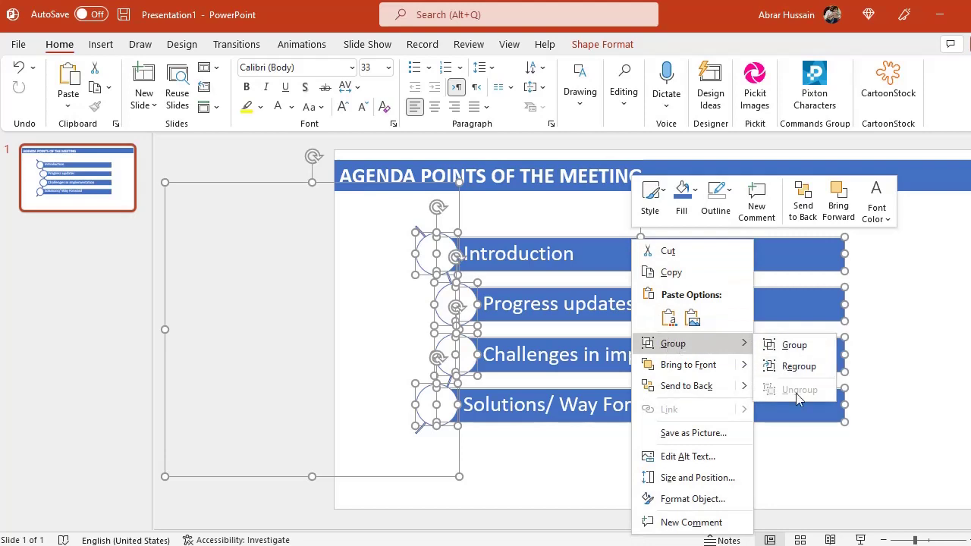
left_click(378, 258)
left_click(384, 290)
left_click(391, 345)
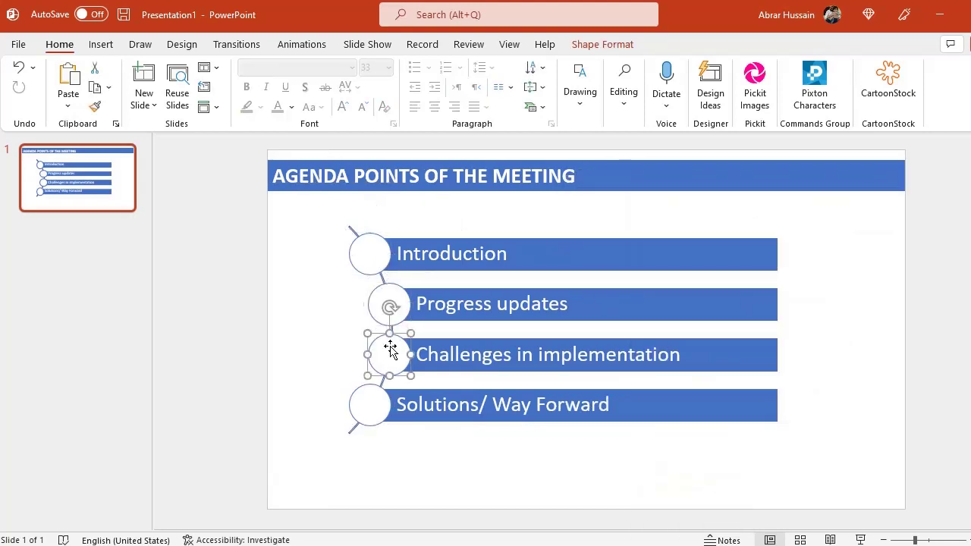